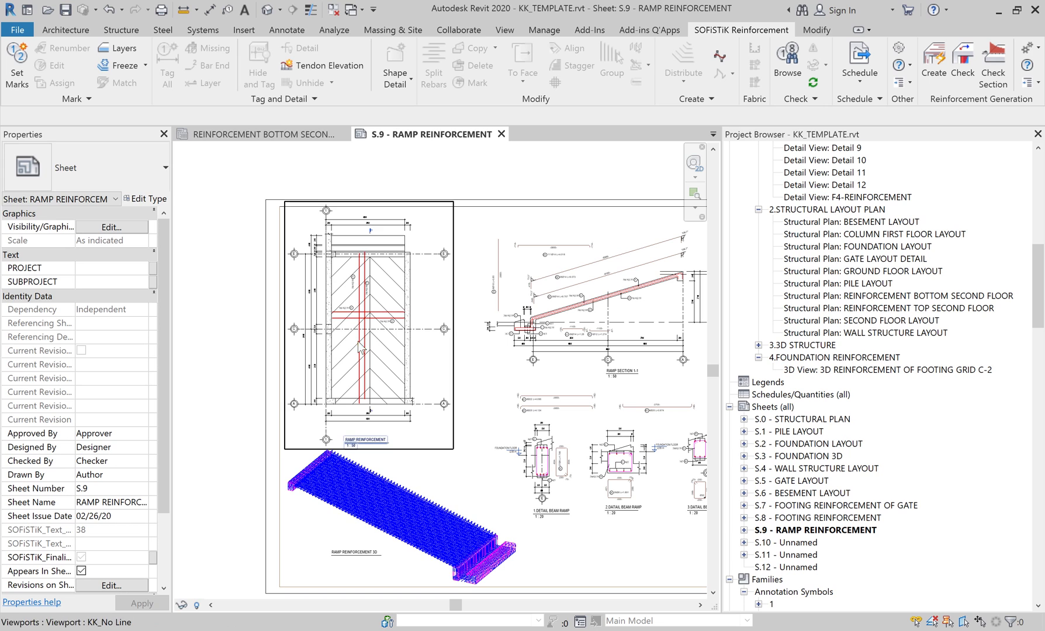
Step: Zoom and pan across sheet S.9 to review the ramp reinforcement plan
{"action": "scroll", "coordinate": [456, 349], "scroll_direction": "down", "scroll_amount": 2}
{"action": "middle_click_drag", "start_coordinate": [436, 378], "coordinate": [468, 369]}
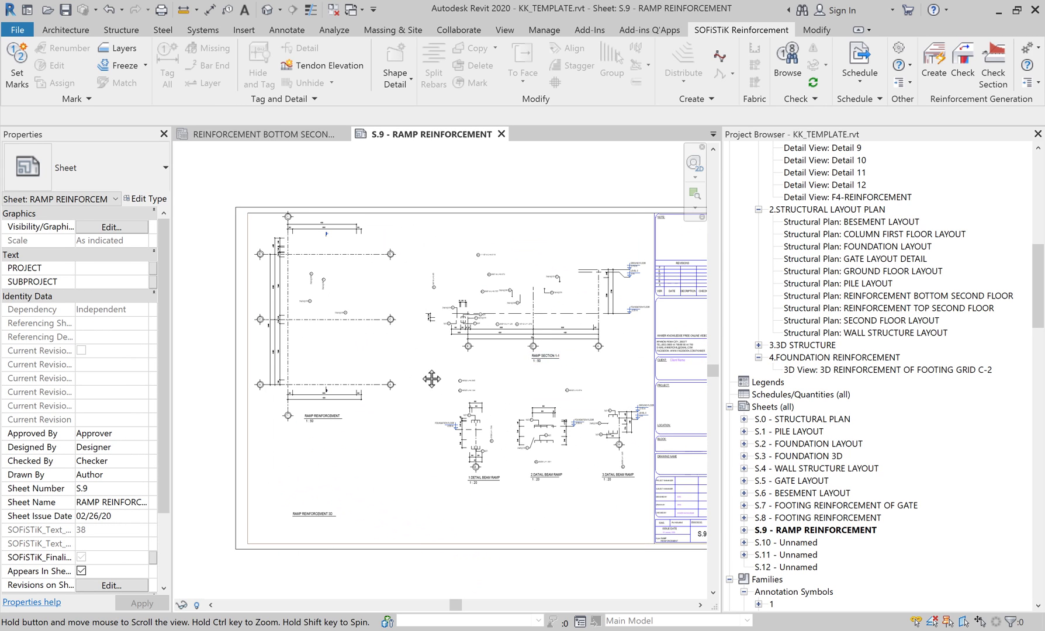
{"action": "scroll", "coordinate": [468, 369], "scroll_direction": "up", "scroll_amount": 2}
{"action": "scroll", "coordinate": [456, 351], "scroll_direction": "up", "scroll_amount": 3}
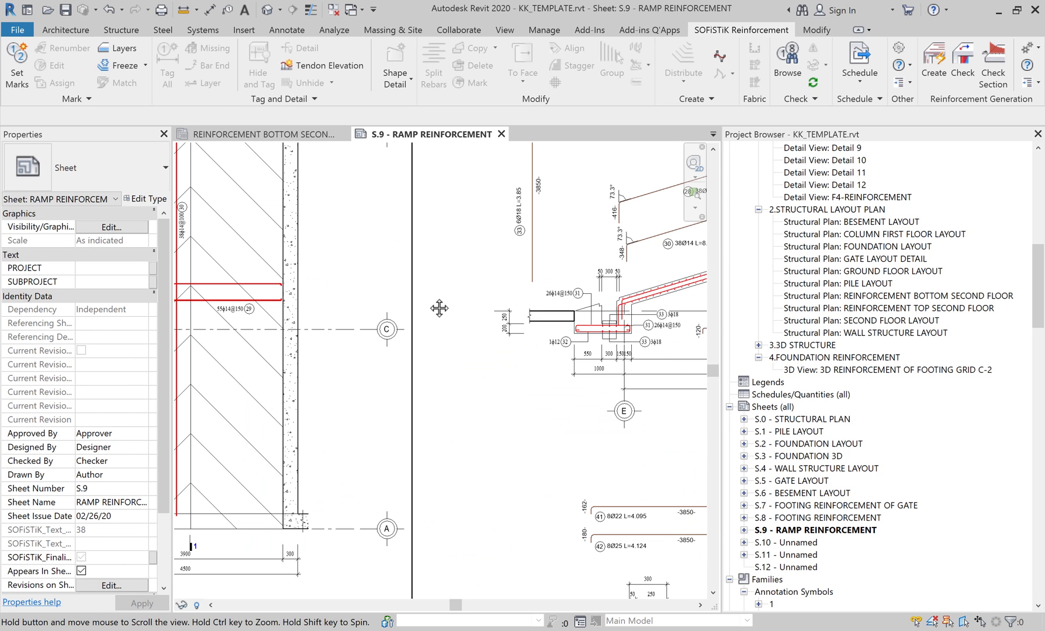
{"action": "middle_click_drag", "start_coordinate": [438, 309], "coordinate": [572, 383]}
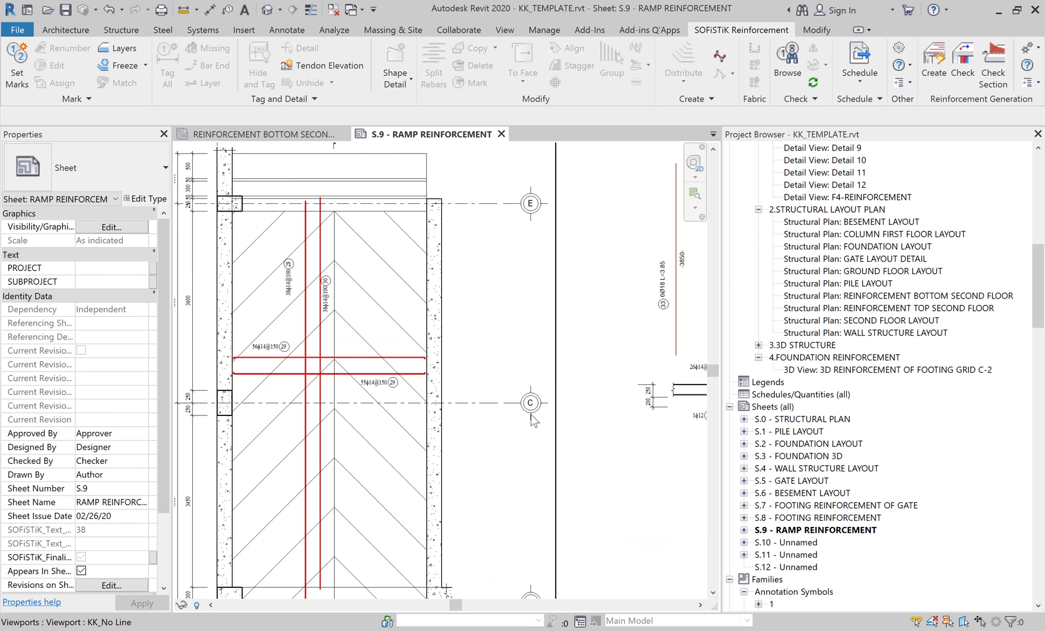
{"action": "middle_click", "coordinate": [533, 366]}
{"action": "mouse_move", "coordinate": [533, 366]}
{"action": "middle_mouse_down"}
{"action": "mouse_move", "coordinate": [553, 328]}
{"action": "mouse_move", "coordinate": [661, 351]}
{"action": "middle_mouse_up"}
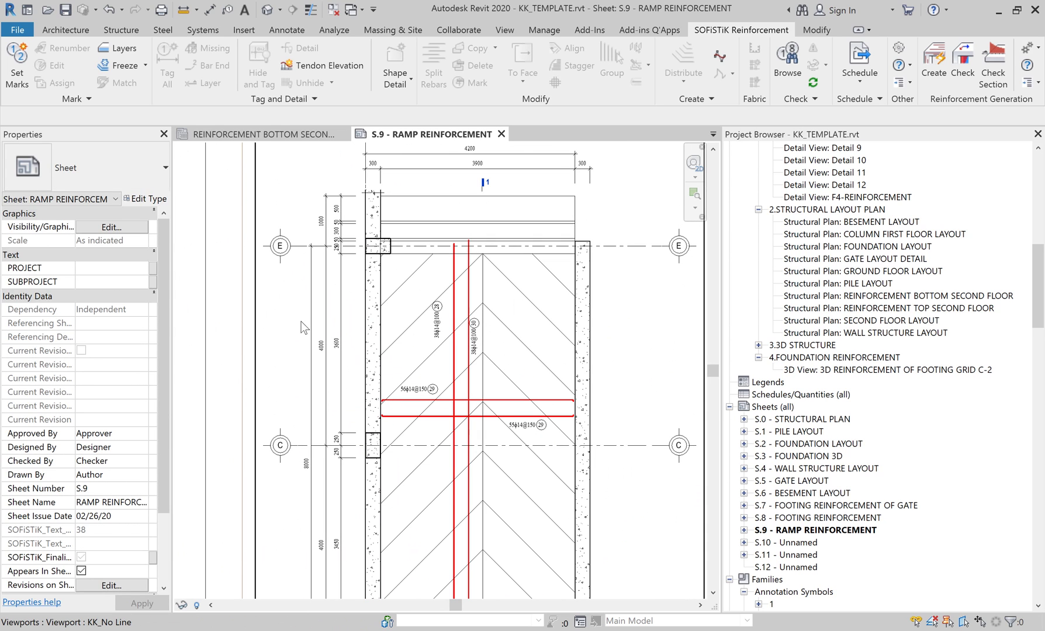
{"action": "scroll", "coordinate": [501, 286], "scroll_direction": "down", "scroll_amount": 2}
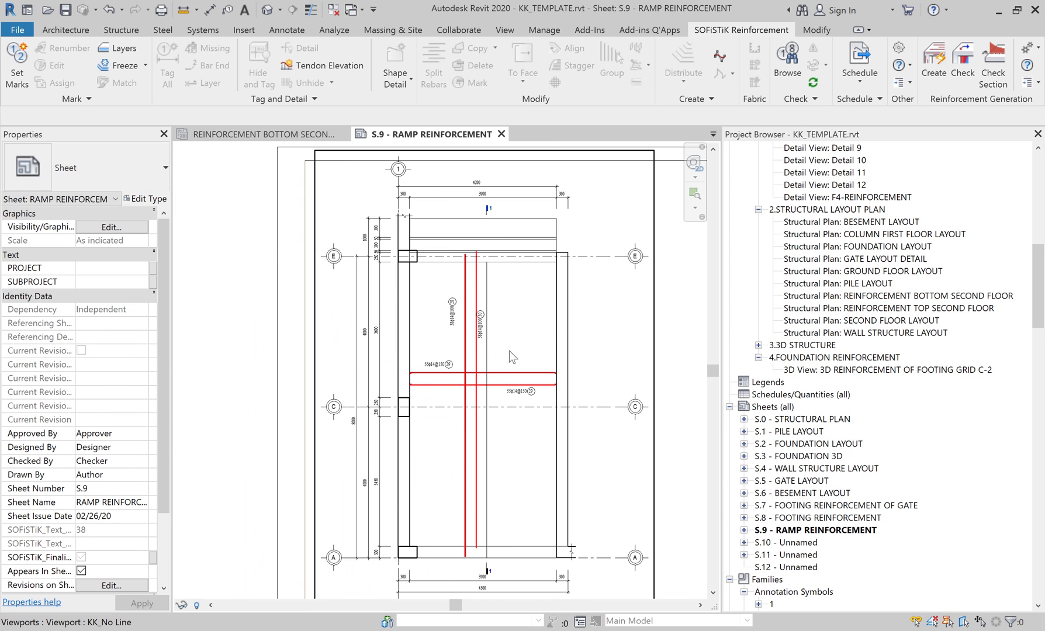
{"action": "middle_click_drag", "start_coordinate": [600, 463], "coordinate": [577, 424]}
Step: Activate the ramp plan viewport and frame the full plan from grid A to grid E
{"action": "double_click", "coordinate": [556, 290]}
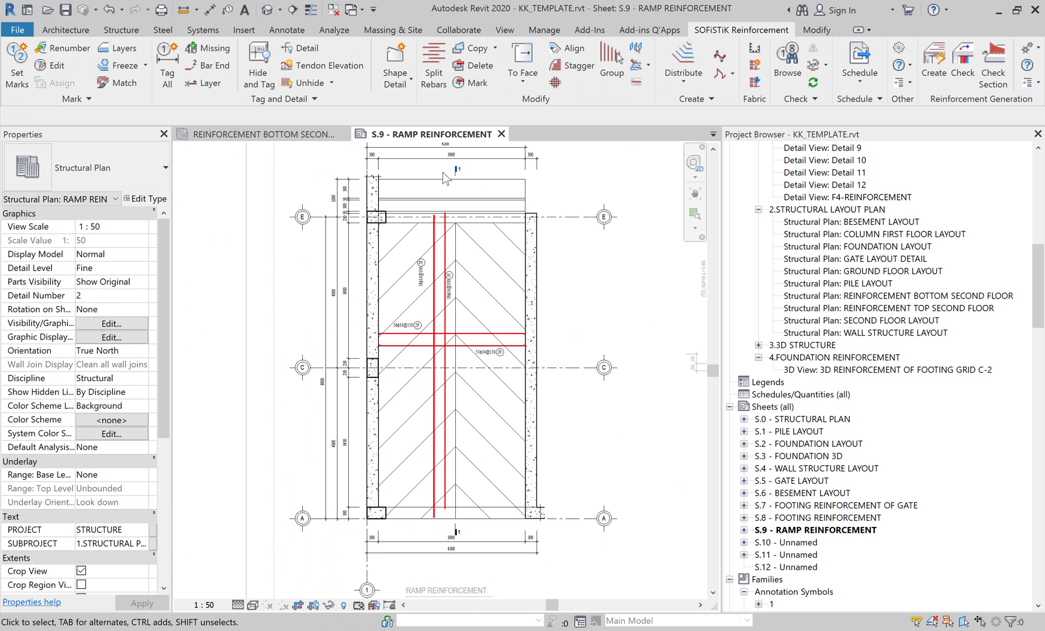
{"action": "scroll", "coordinate": [440, 249], "scroll_direction": "up", "scroll_amount": 2}
{"action": "scroll", "coordinate": [440, 249], "scroll_direction": "up", "scroll_amount": 1}
{"action": "scroll", "coordinate": [429, 349], "scroll_direction": "down", "scroll_amount": 1}
{"action": "mouse_move", "coordinate": [449, 591]}
{"action": "middle_mouse_down"}
{"action": "mouse_move", "coordinate": [419, 385]}
{"action": "mouse_move", "coordinate": [411, 409]}
{"action": "middle_mouse_up"}
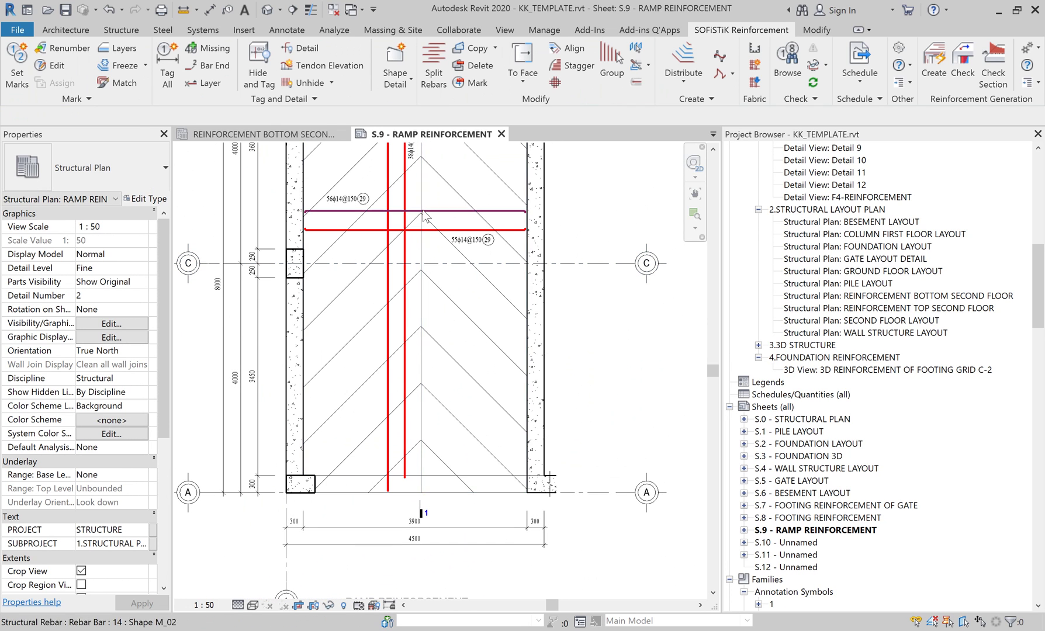
{"action": "middle_click_drag", "start_coordinate": [480, 217], "coordinate": [457, 394]}
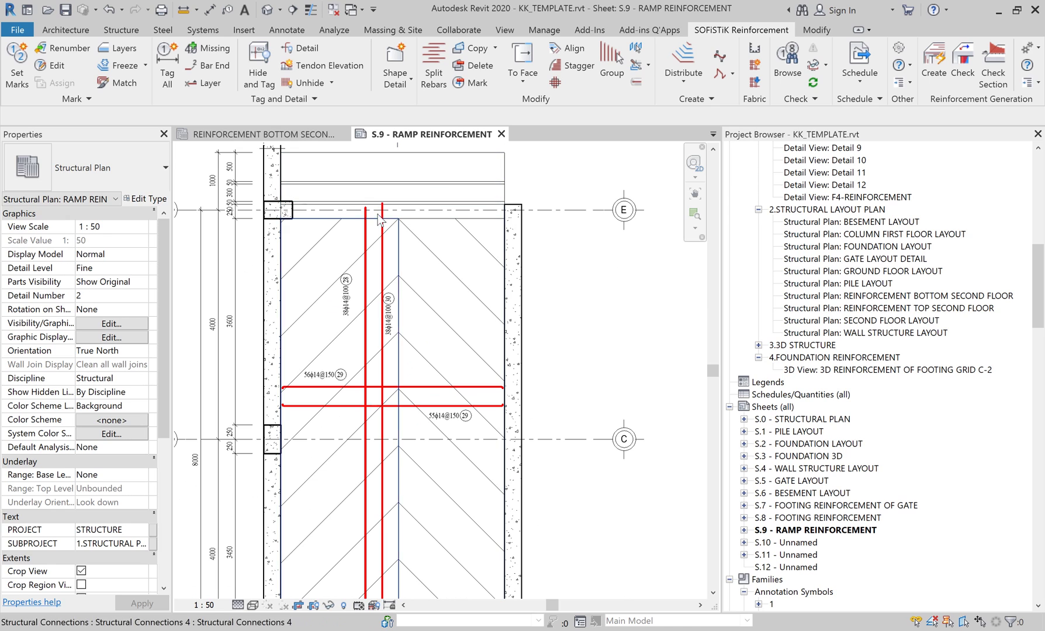
{"action": "scroll", "coordinate": [399, 346], "scroll_direction": "down", "scroll_amount": 2}
{"action": "middle_click_drag", "start_coordinate": [400, 346], "coordinate": [431, 251]}
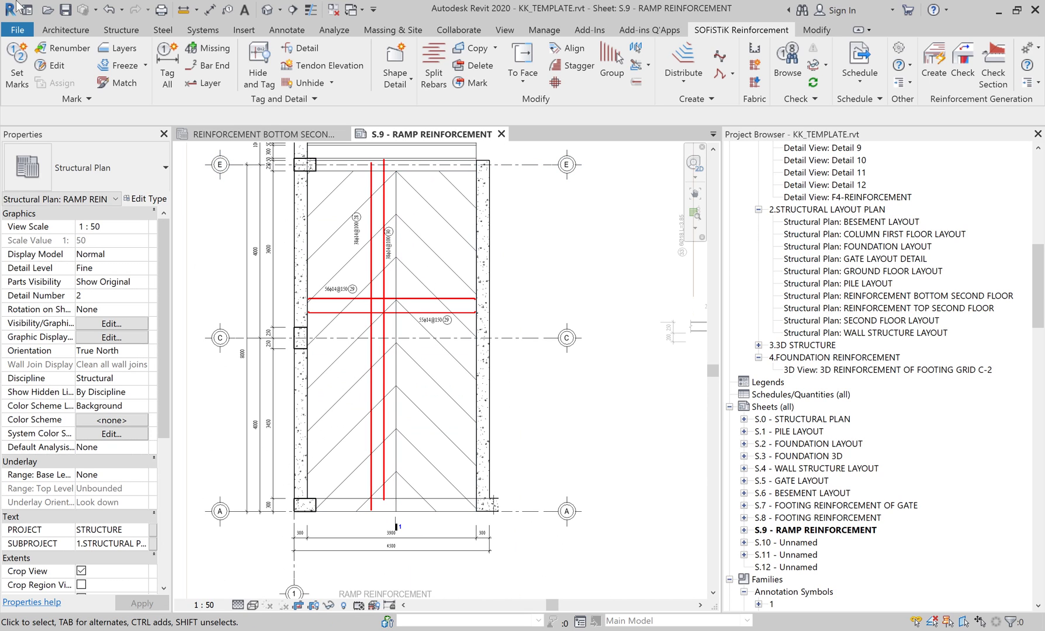
Step: Place a TAG_REBAR_SLAP_KK TGA_90_LINE rebar tag line beside the red bars near grid E
{"action": "left_click", "coordinate": [273, 32]}
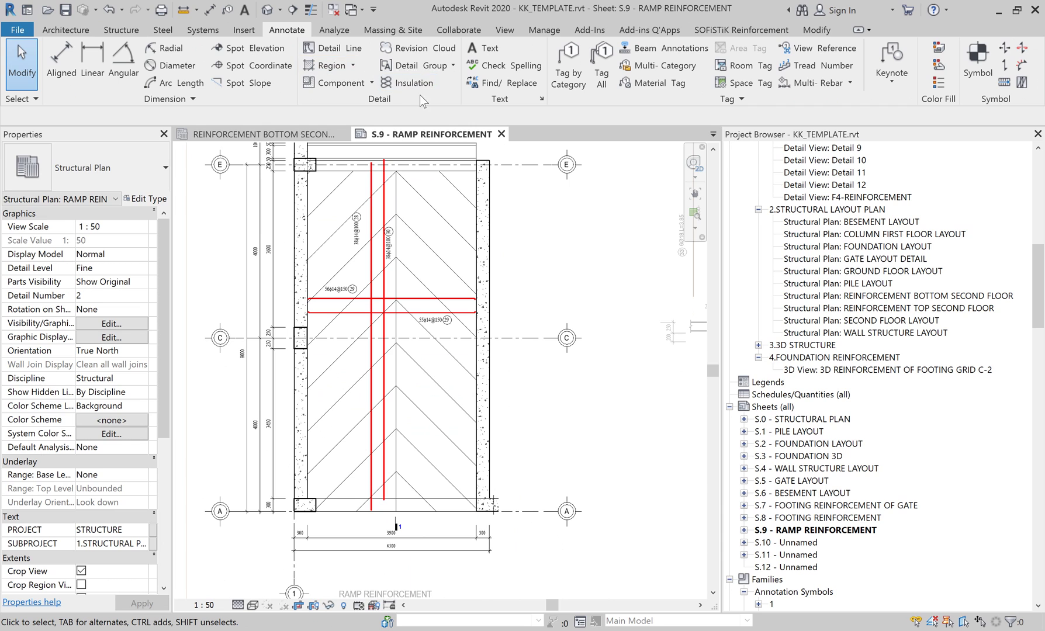
{"action": "left_click", "coordinate": [354, 85]}
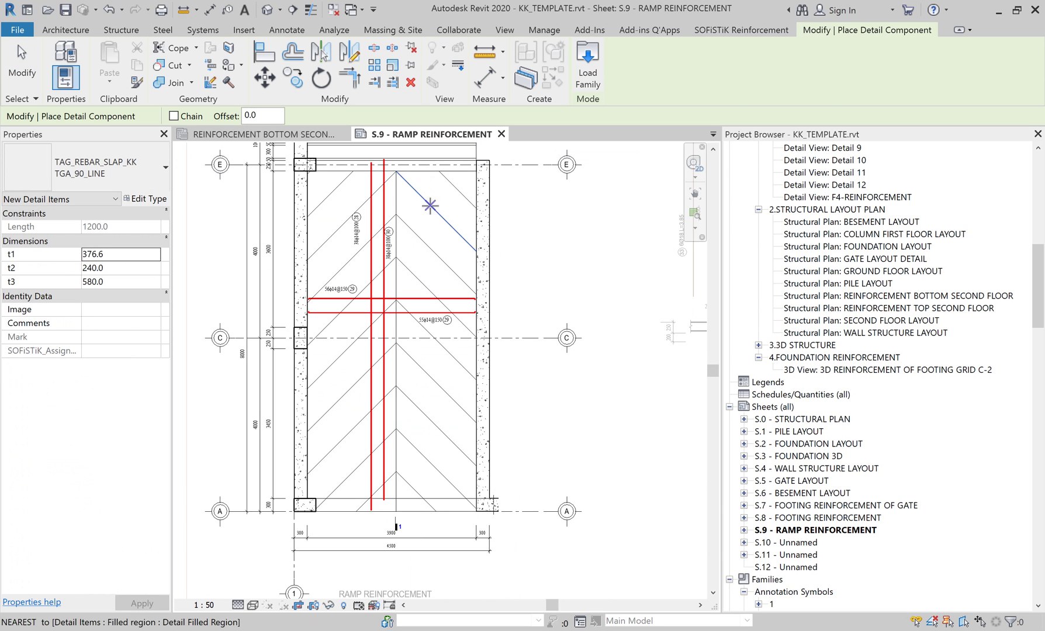
{"action": "scroll", "coordinate": [408, 499], "scroll_direction": "up", "scroll_amount": 1}
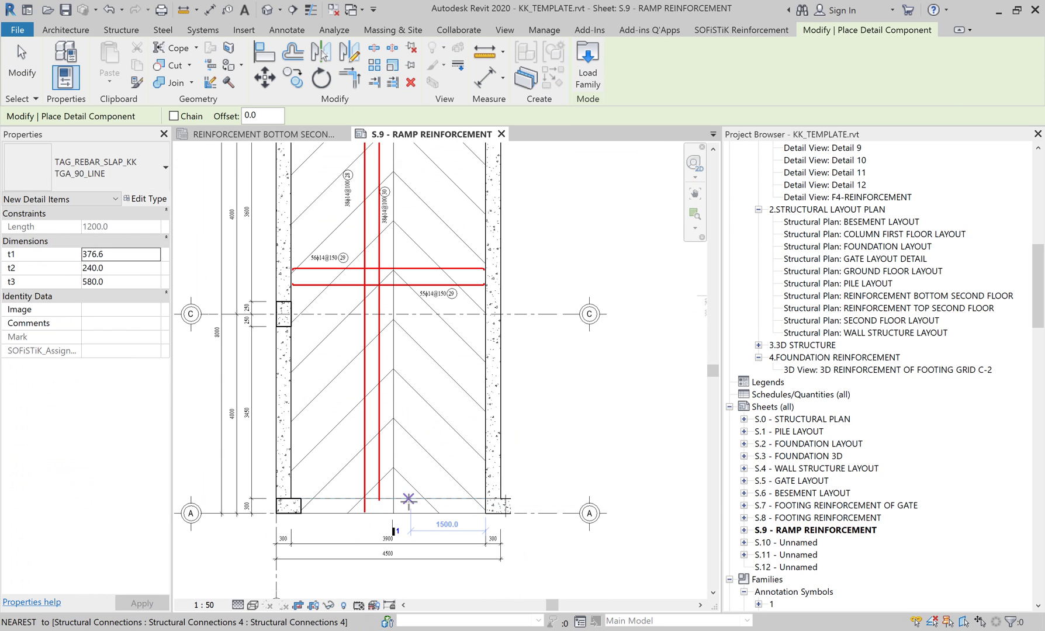
{"action": "middle_click_drag", "start_coordinate": [413, 211], "coordinate": [413, 399]}
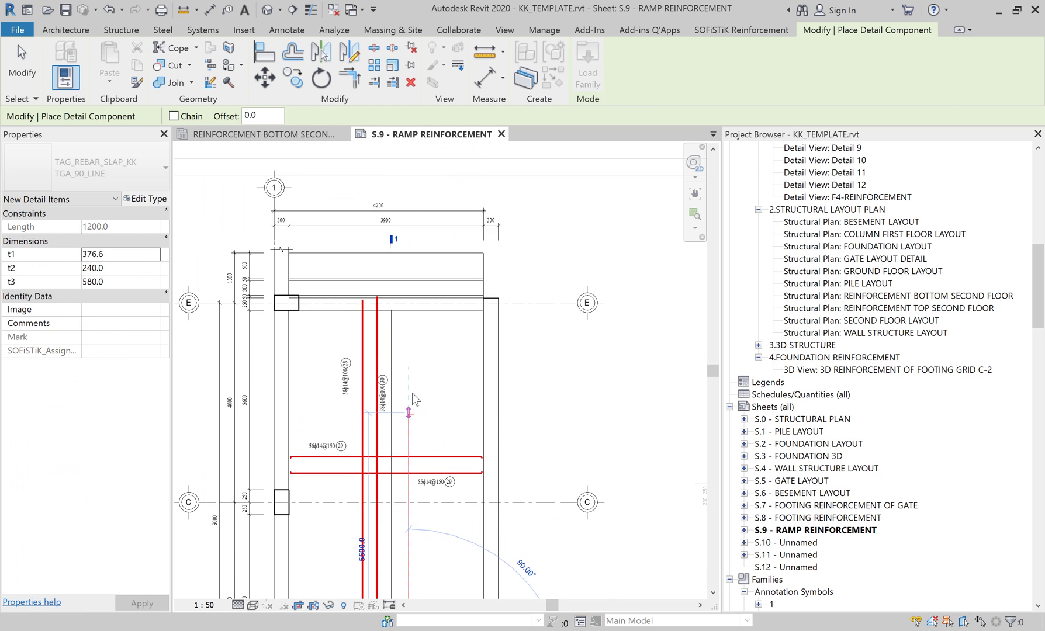
{"action": "scroll", "coordinate": [405, 330], "scroll_direction": "up", "scroll_amount": 3}
{"action": "scroll", "coordinate": [405, 306], "scroll_direction": "up", "scroll_amount": 1}
{"action": "scroll", "coordinate": [412, 294], "scroll_direction": "up", "scroll_amount": 1}
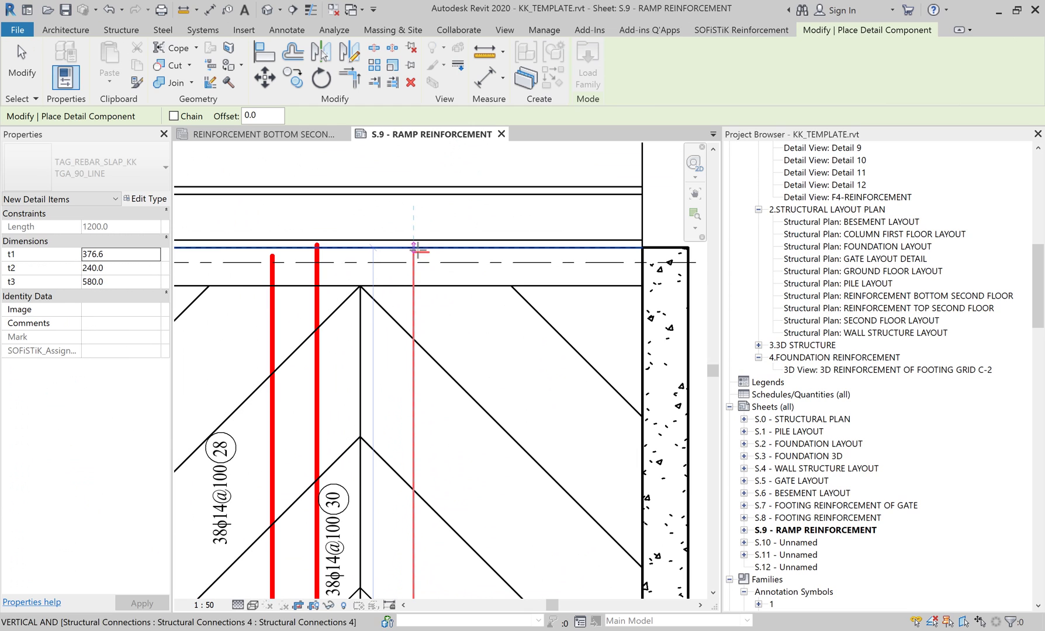
{"action": "scroll", "coordinate": [403, 263], "scroll_direction": "down", "scroll_amount": 2}
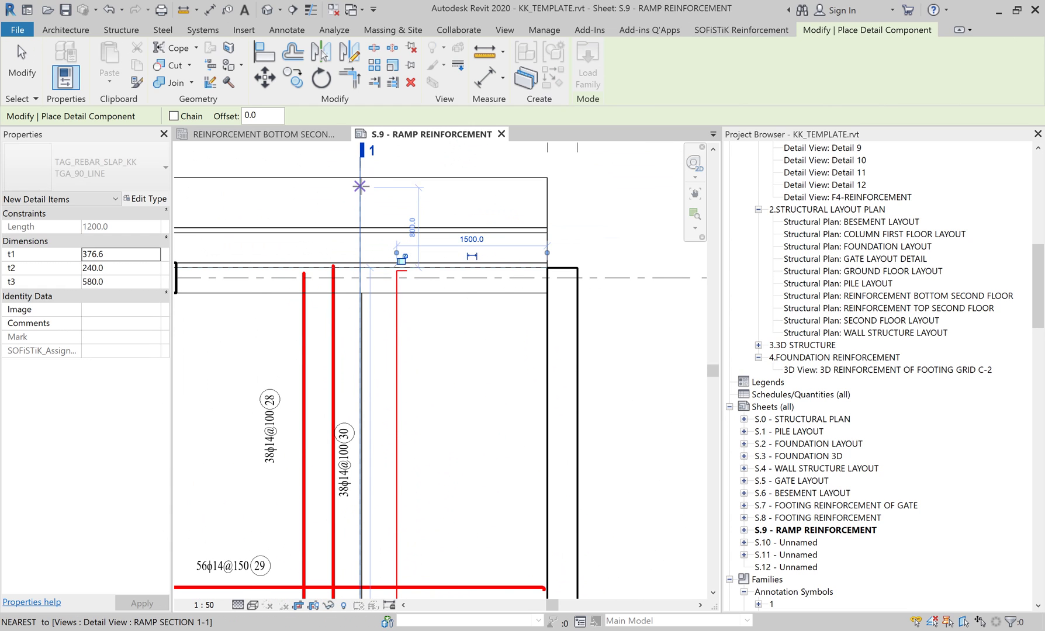
{"action": "right_click", "coordinate": [360, 186]}
{"action": "left_click", "coordinate": [389, 195]}
{"action": "right_click", "coordinate": [580, 213]}
{"action": "left_click", "coordinate": [612, 217]}
{"action": "scroll", "coordinate": [399, 296], "scroll_direction": "down", "scroll_amount": 2}
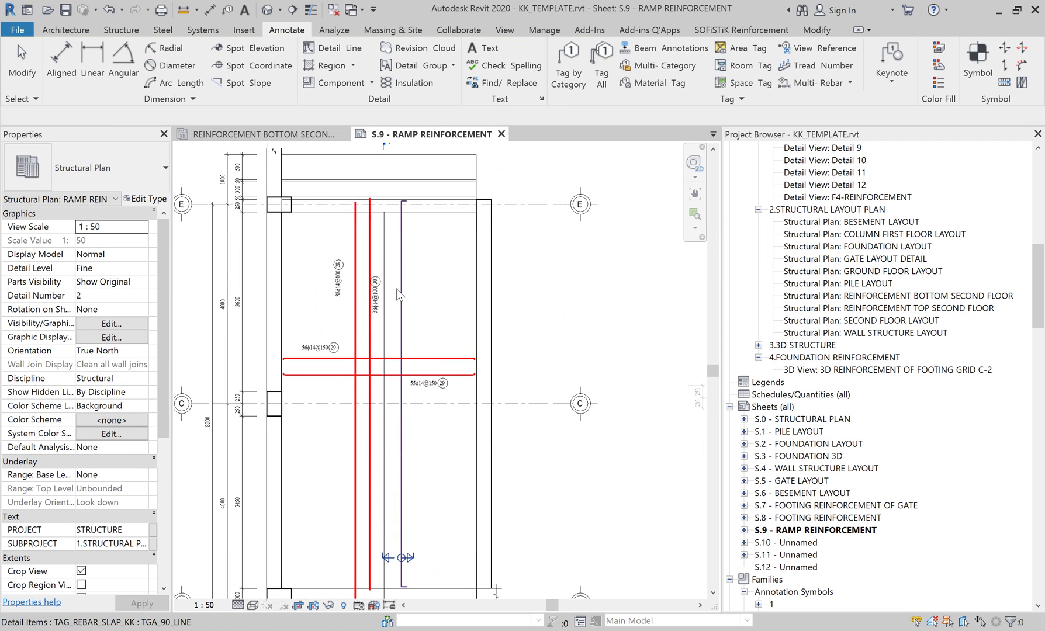
Step: Stretch the tag line's grips to give t3 1584.4 and t2 1500.0
{"action": "scroll", "coordinate": [416, 446], "scroll_direction": "up", "scroll_amount": 2}
{"action": "middle_click_drag", "start_coordinate": [433, 281], "coordinate": [419, 395]}
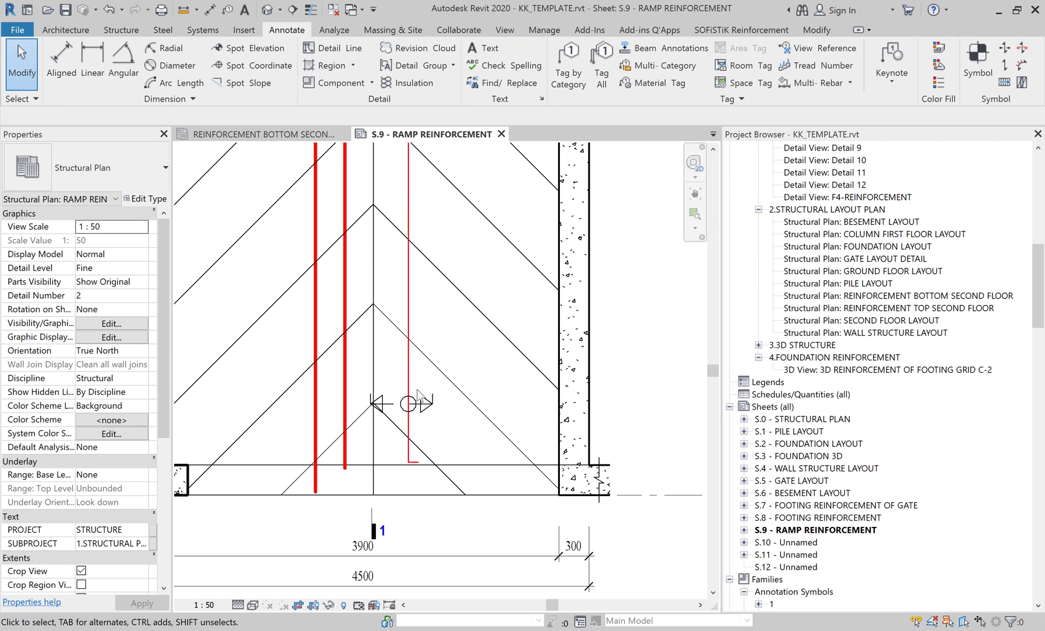
{"action": "left_click", "coordinate": [419, 404]}
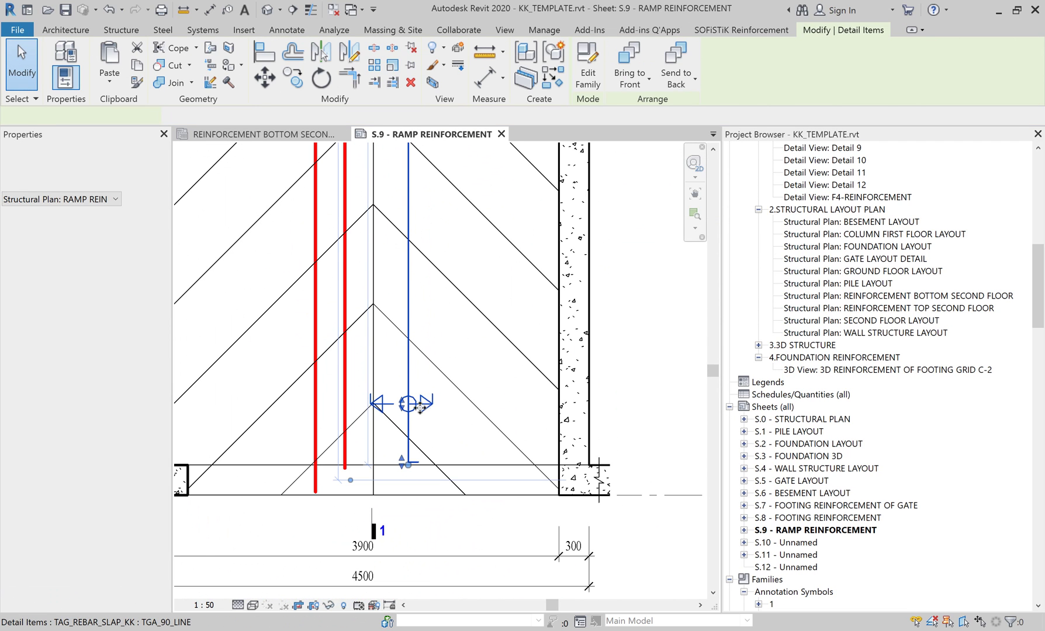
{"action": "left_click_drag", "start_coordinate": [419, 407], "coordinate": [402, 305]}
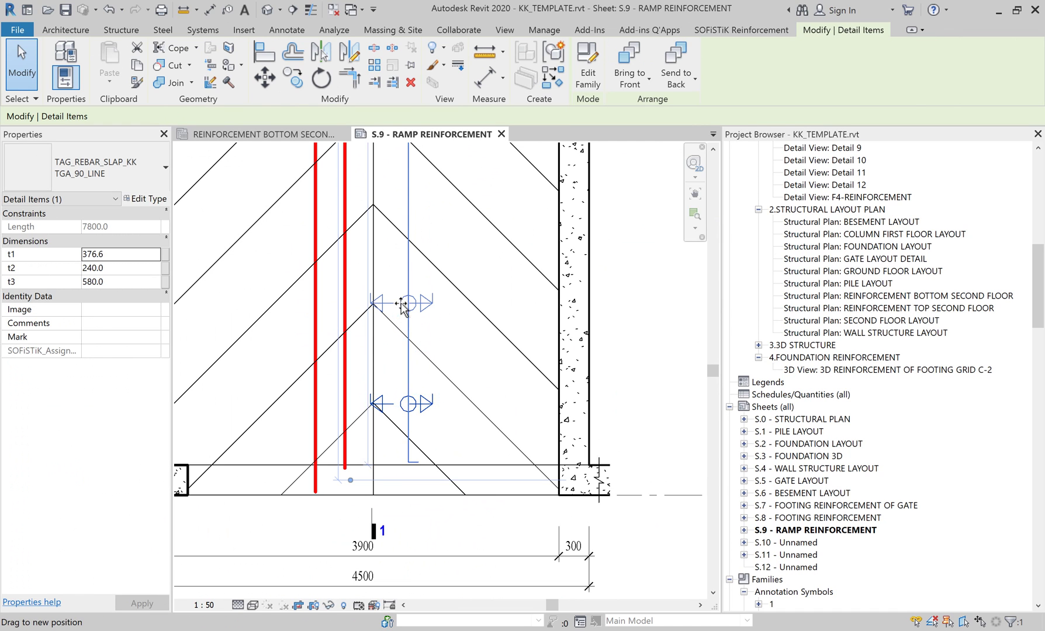
{"action": "scroll", "coordinate": [409, 309], "scroll_direction": "down", "scroll_amount": 2}
{"action": "middle_click_drag", "start_coordinate": [421, 313], "coordinate": [438, 330]}
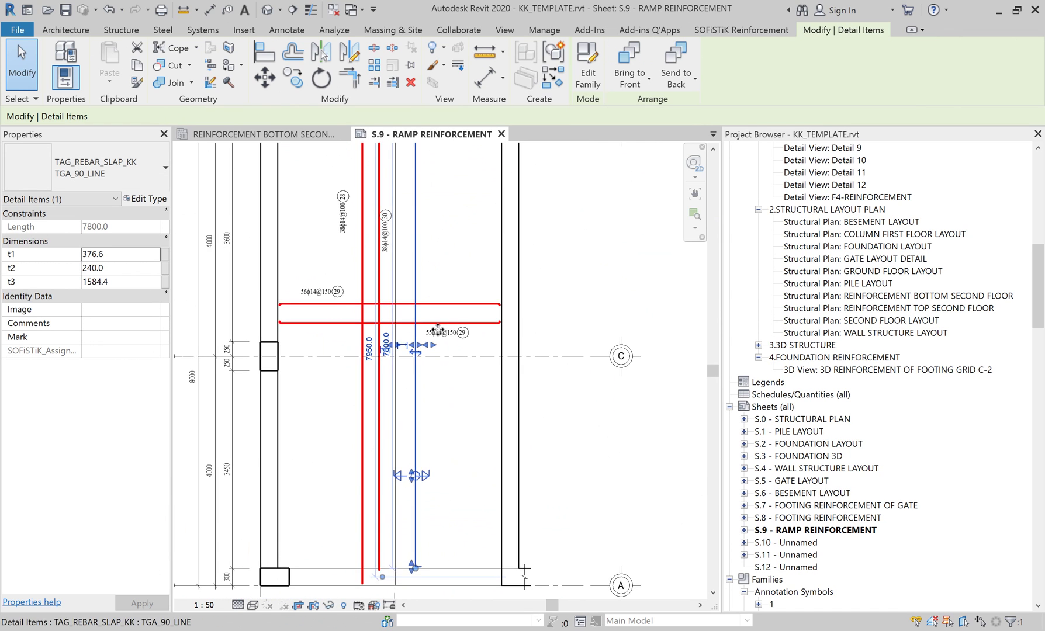
{"action": "scroll", "coordinate": [438, 329], "scroll_direction": "up", "scroll_amount": 2}
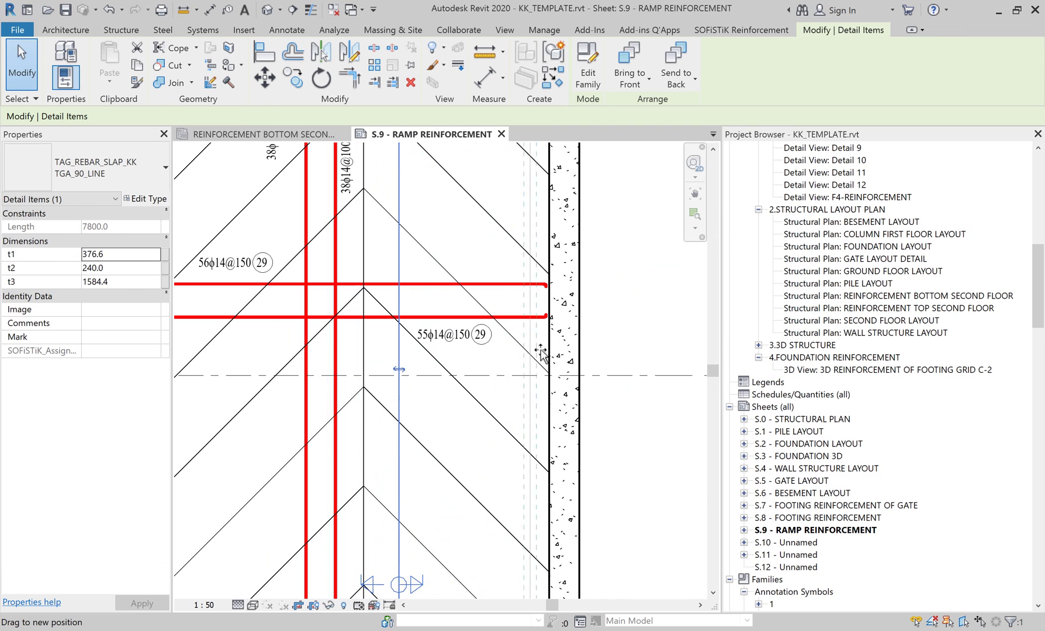
{"action": "left_click_drag", "start_coordinate": [540, 353], "coordinate": [549, 353]}
Step: Extend the tag line's t1 leg to 2400.0 so it reaches the wall face
{"action": "scroll", "coordinate": [558, 366], "scroll_direction": "down", "scroll_amount": 2}
{"action": "scroll", "coordinate": [557, 366], "scroll_direction": "up", "scroll_amount": 1}
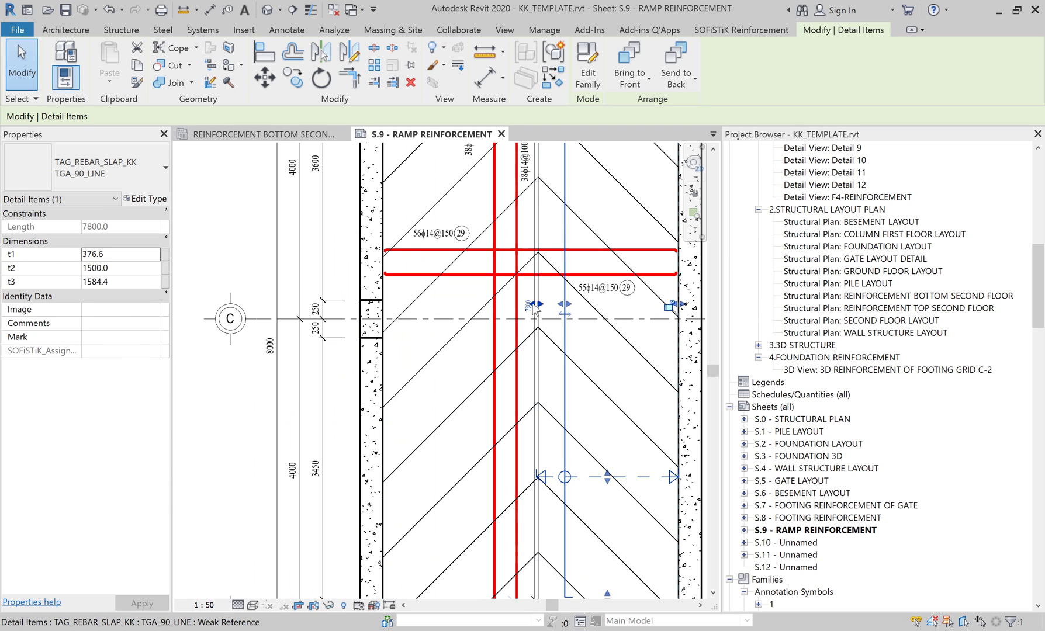
{"action": "scroll", "coordinate": [529, 310], "scroll_direction": "up", "scroll_amount": 2}
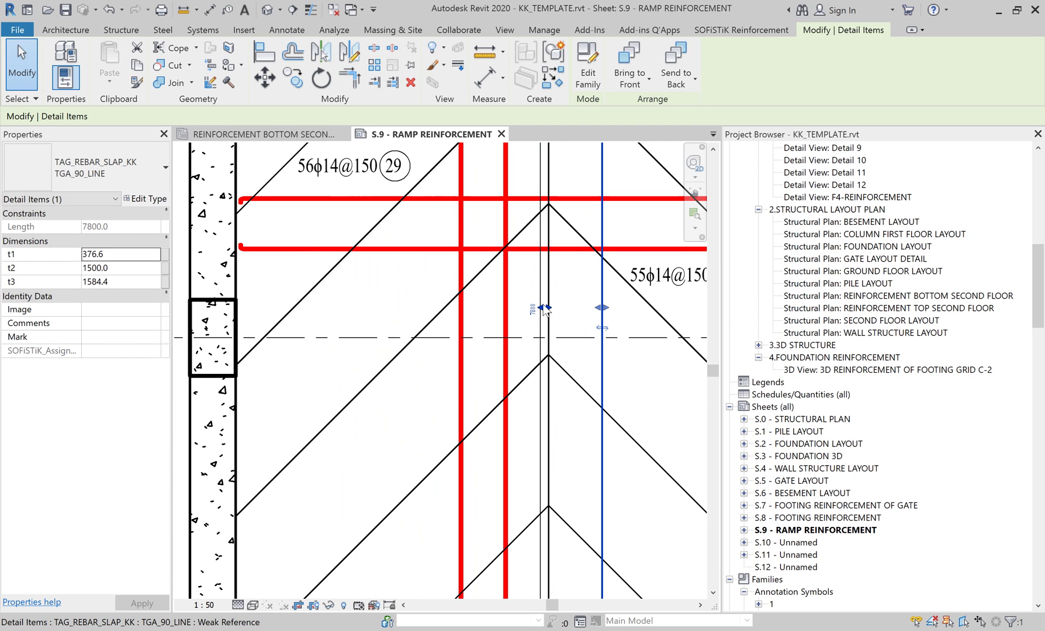
{"action": "left_click_drag", "start_coordinate": [544, 308], "coordinate": [237, 308]}
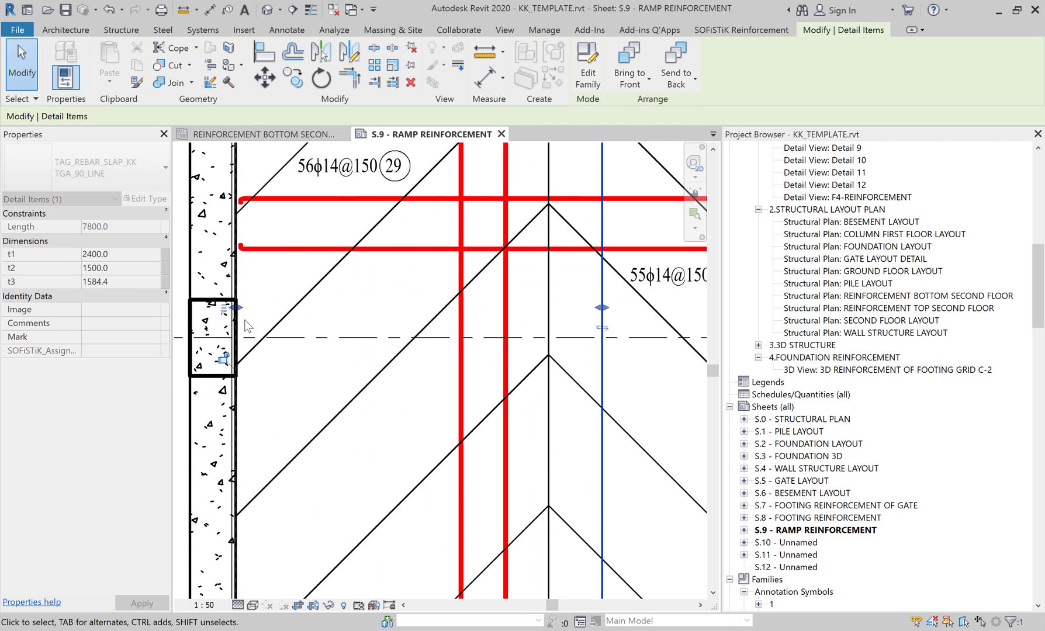
{"action": "scroll", "coordinate": [246, 326], "scroll_direction": "down", "scroll_amount": 2}
{"action": "scroll", "coordinate": [246, 326], "scroll_direction": "down", "scroll_amount": 2}
{"action": "left_click", "coordinate": [547, 421]}
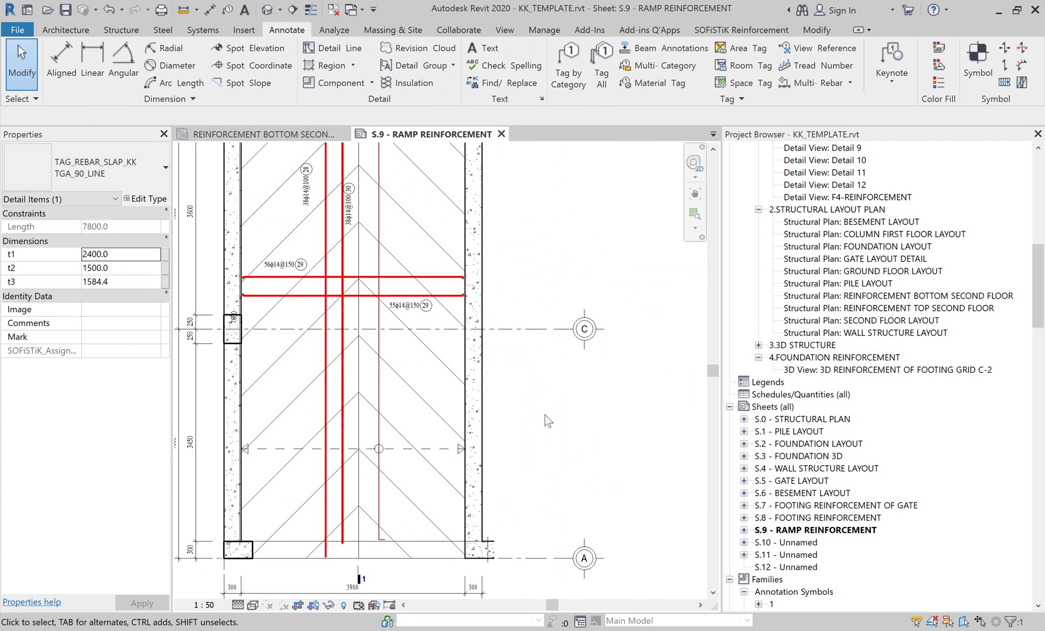
Step: Place a new TAG_REBAR_SLAP_KK rebar detail below grid C, stretched between the ramp walls
{"action": "middle_click_drag", "start_coordinate": [548, 421], "coordinate": [552, 482]}
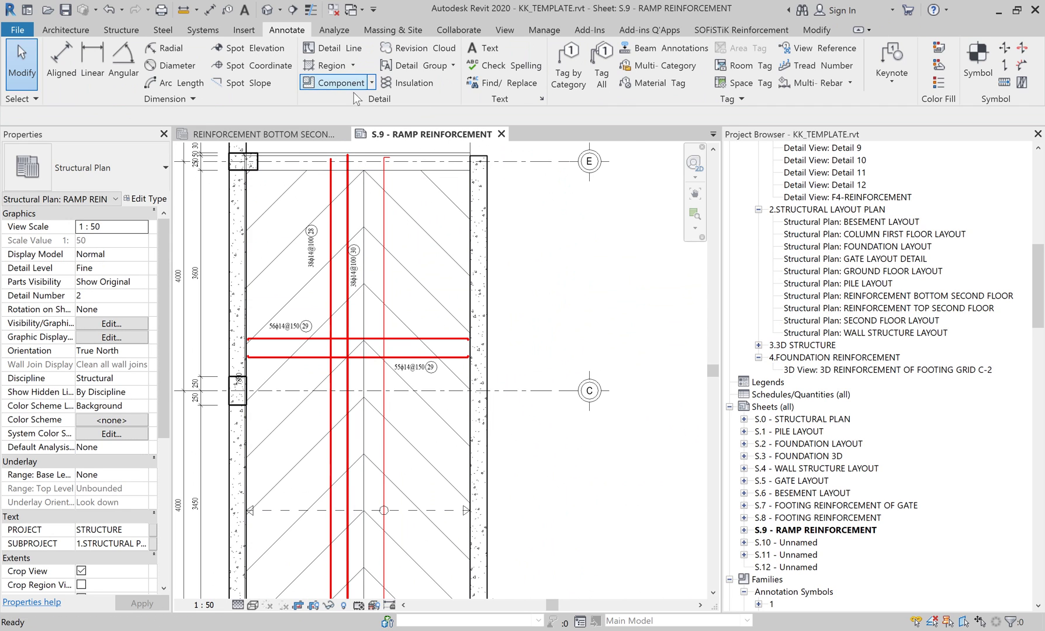
{"action": "left_click", "coordinate": [339, 83]}
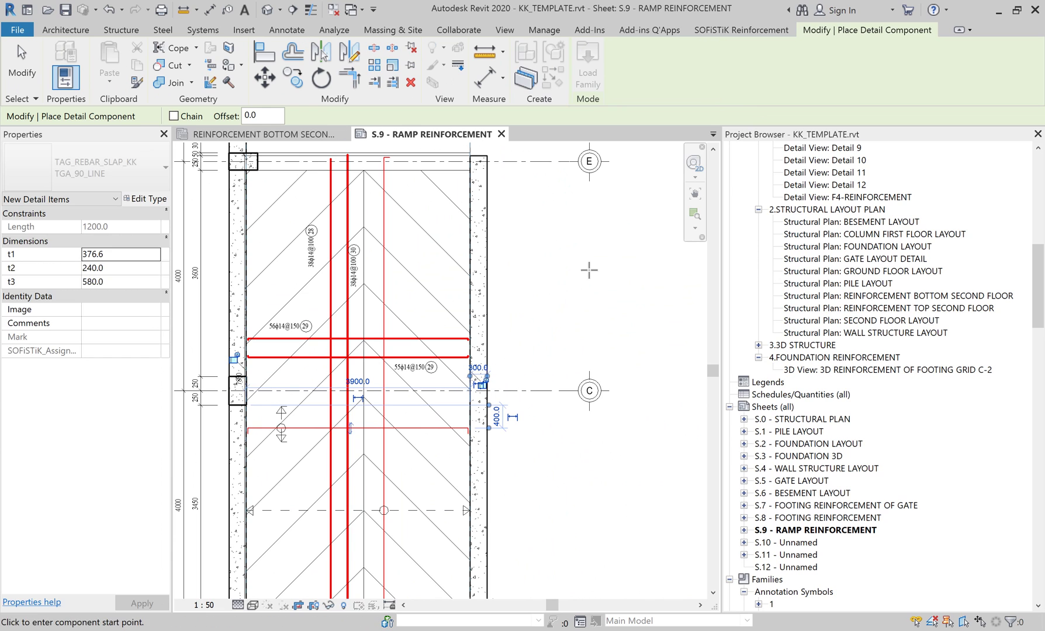
{"action": "right_click", "coordinate": [589, 270]}
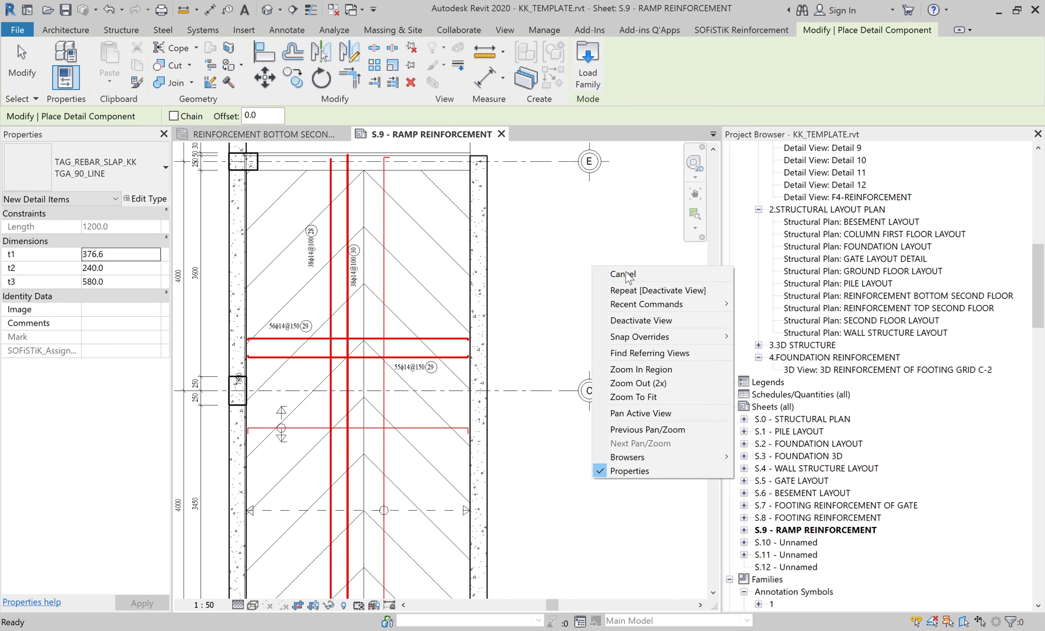
{"action": "left_click", "coordinate": [623, 274]}
{"action": "left_click", "coordinate": [286, 415]}
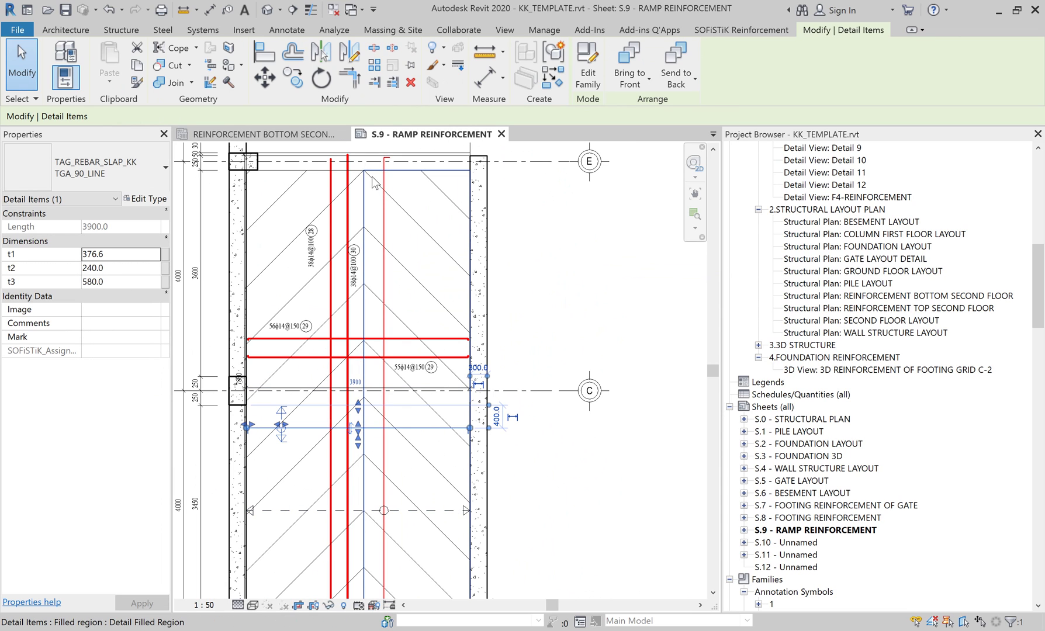
{"action": "left_click_drag", "start_coordinate": [356, 405], "coordinate": [359, 351]}
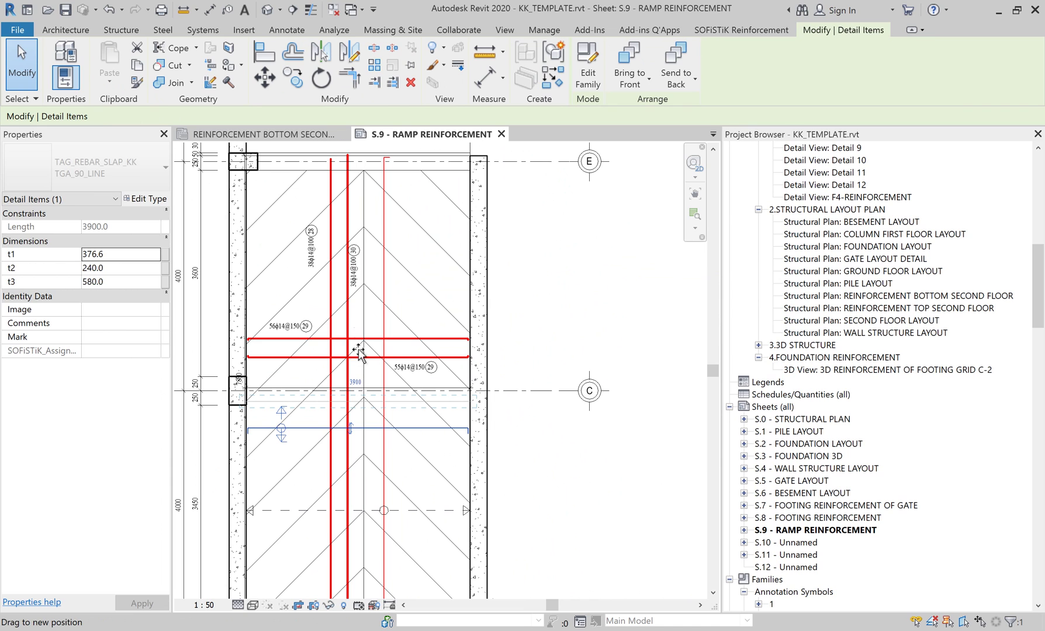
{"action": "left_click_drag", "start_coordinate": [360, 172], "coordinate": [360, 171]}
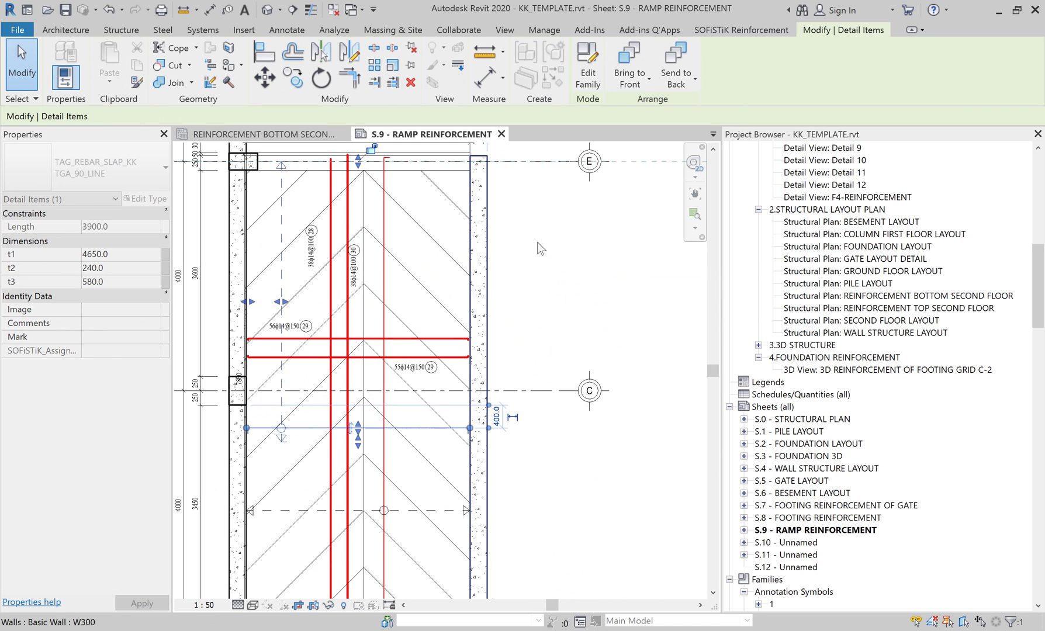
Step: Extend the new rebar detail's leg down to the bottom wall at grid A
{"action": "left_click", "coordinate": [393, 430]}
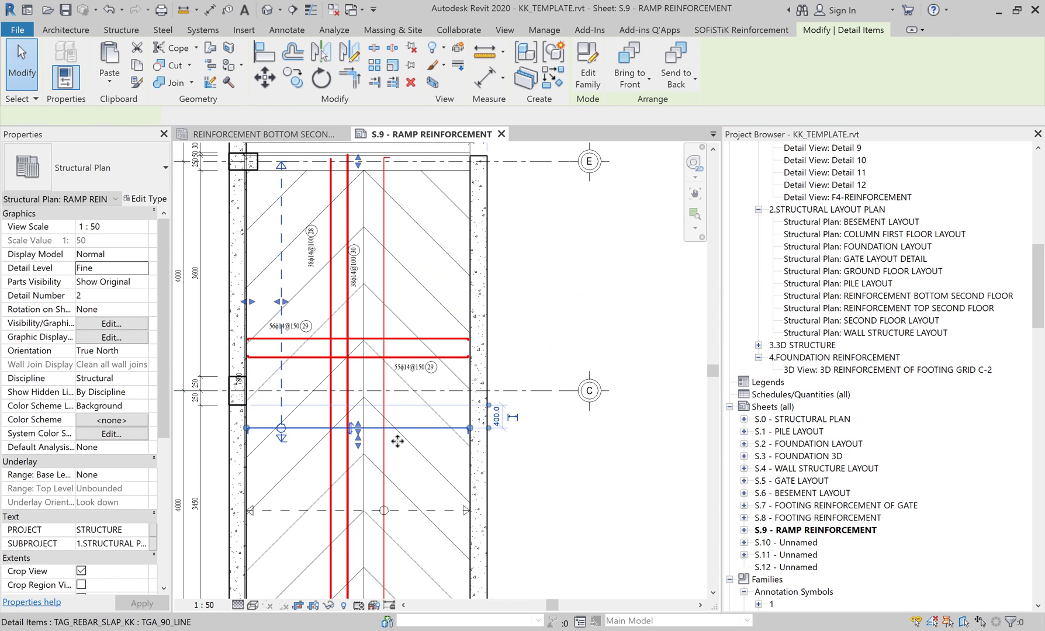
{"action": "middle_click_drag", "start_coordinate": [393, 432], "coordinate": [419, 291]}
{"action": "left_click_drag", "start_coordinate": [419, 291], "coordinate": [396, 347]}
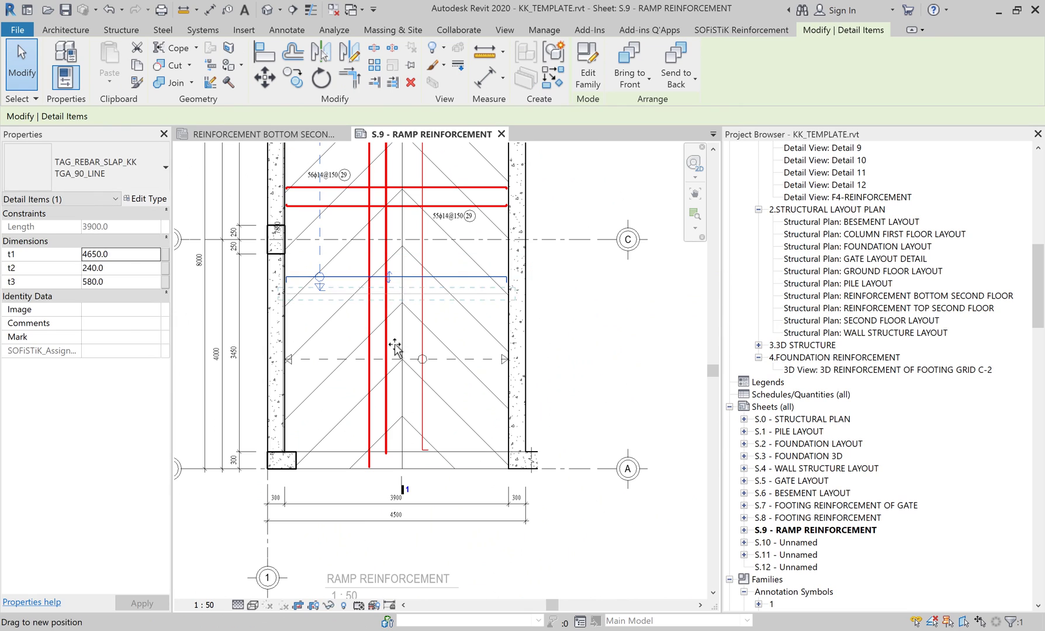
{"action": "left_click_drag", "start_coordinate": [392, 478], "coordinate": [411, 464]}
{"action": "scroll", "coordinate": [396, 476], "scroll_direction": "up", "scroll_amount": 2}
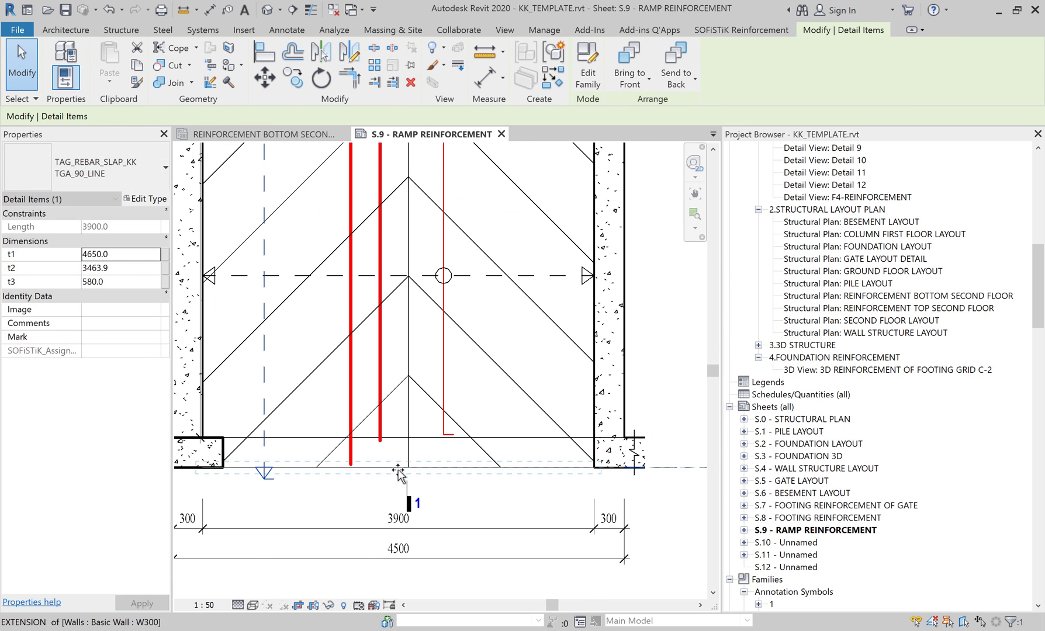
{"action": "scroll", "coordinate": [502, 397], "scroll_direction": "down", "scroll_amount": 3}
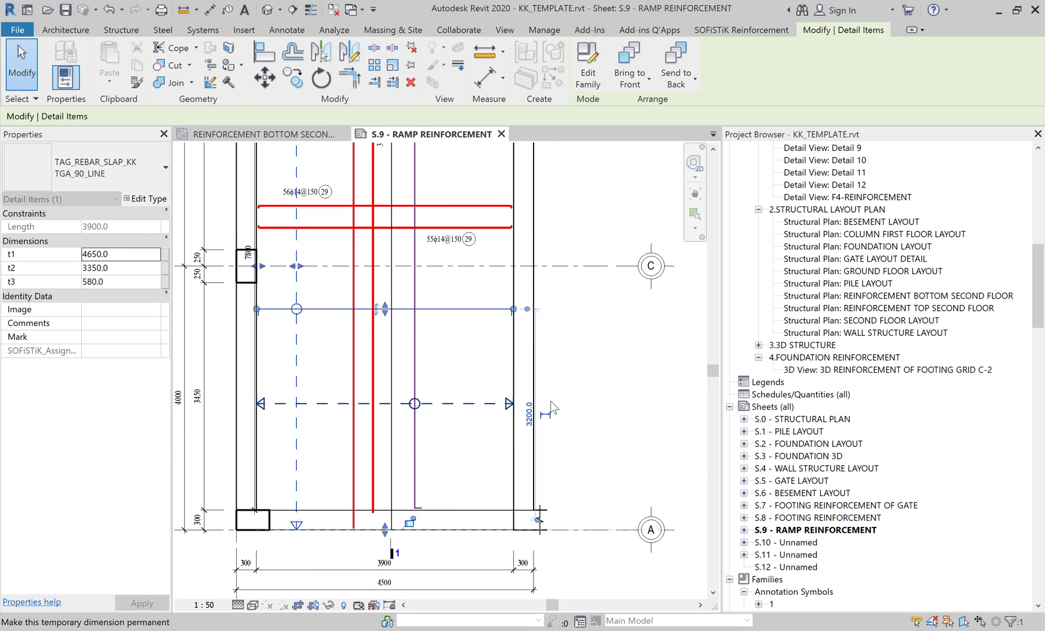
{"action": "left_click", "coordinate": [550, 401]}
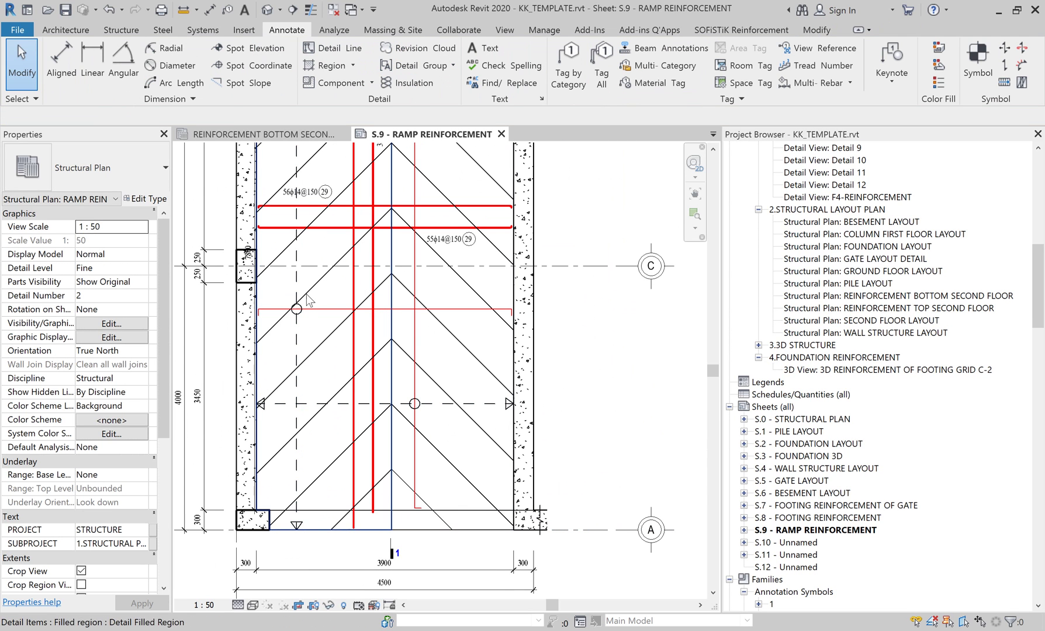
Step: Lengthen the detail's third leg to 1061.8 and change it to the TAG_90_HIDDEN type
{"action": "left_click", "coordinate": [300, 309]}
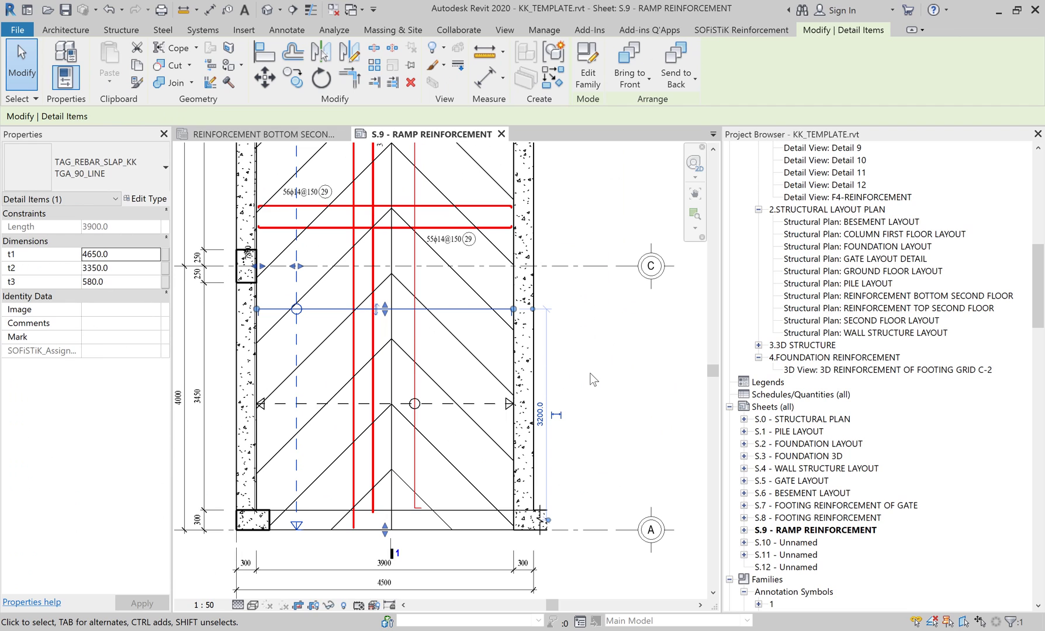
{"action": "left_click_drag", "start_coordinate": [299, 266], "coordinate": [329, 271]}
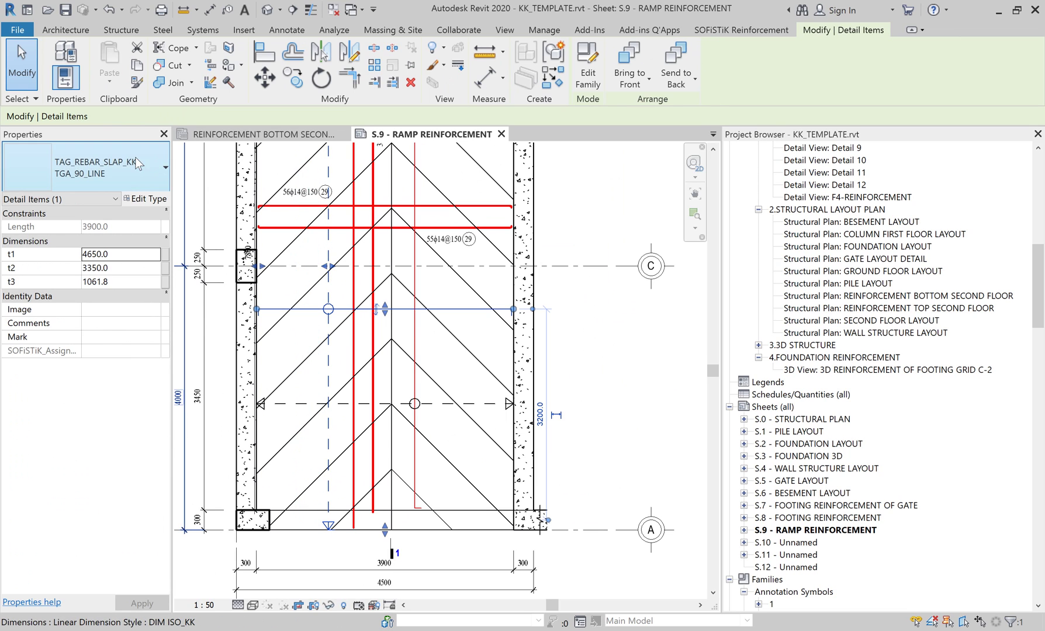
{"action": "left_click", "coordinate": [105, 169]}
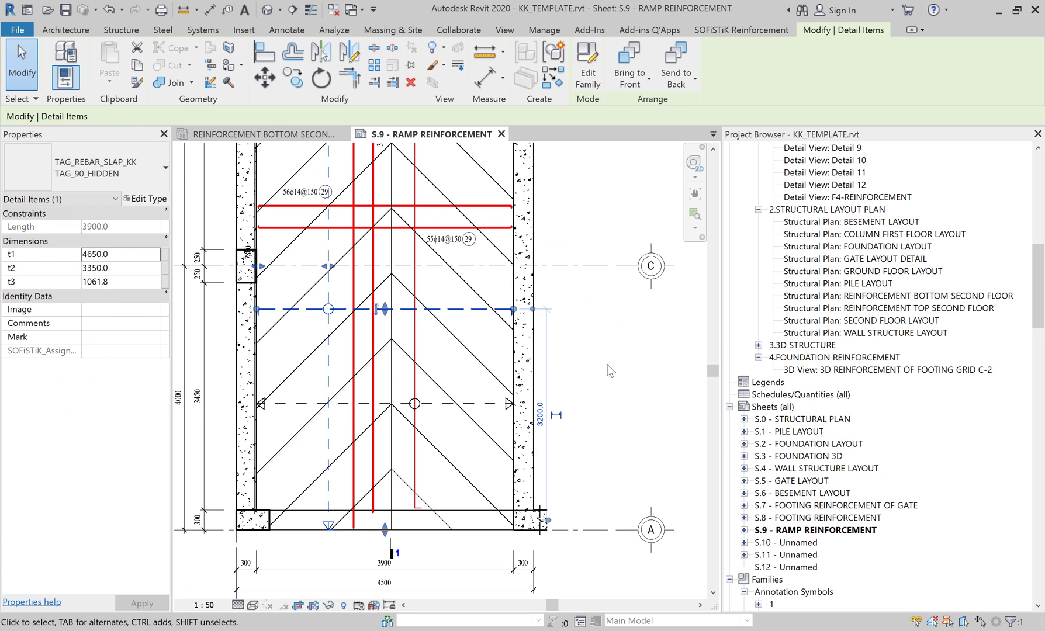
{"action": "left_click", "coordinate": [609, 370]}
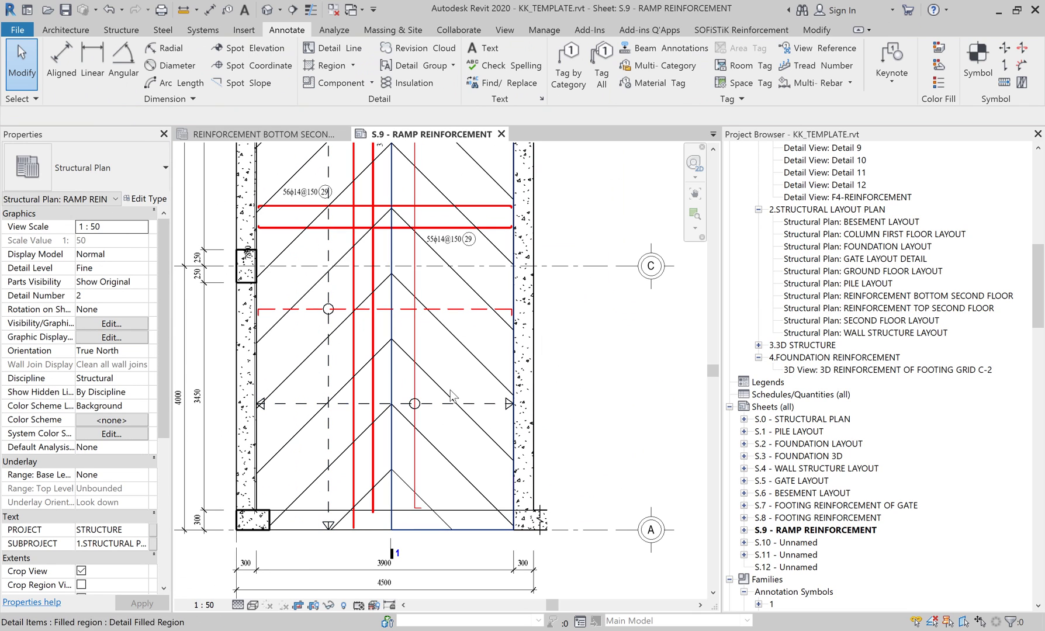
Step: Change the vertical rebar detail right of the ramp centre to the TAG_180_HIDDEN type
{"action": "left_click", "coordinate": [415, 334]}
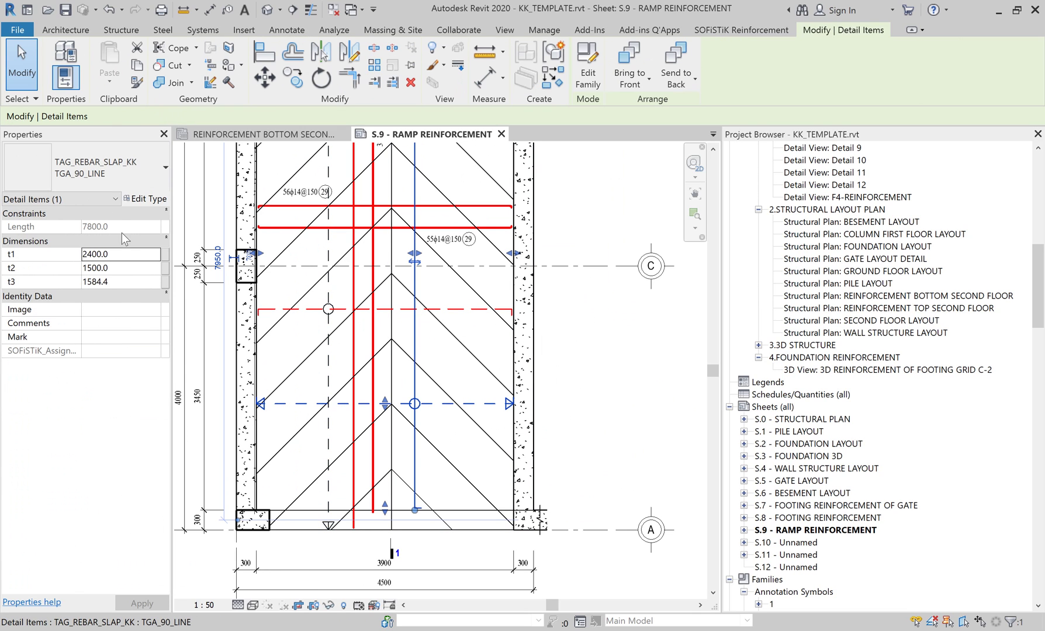
{"action": "left_click", "coordinate": [118, 167]}
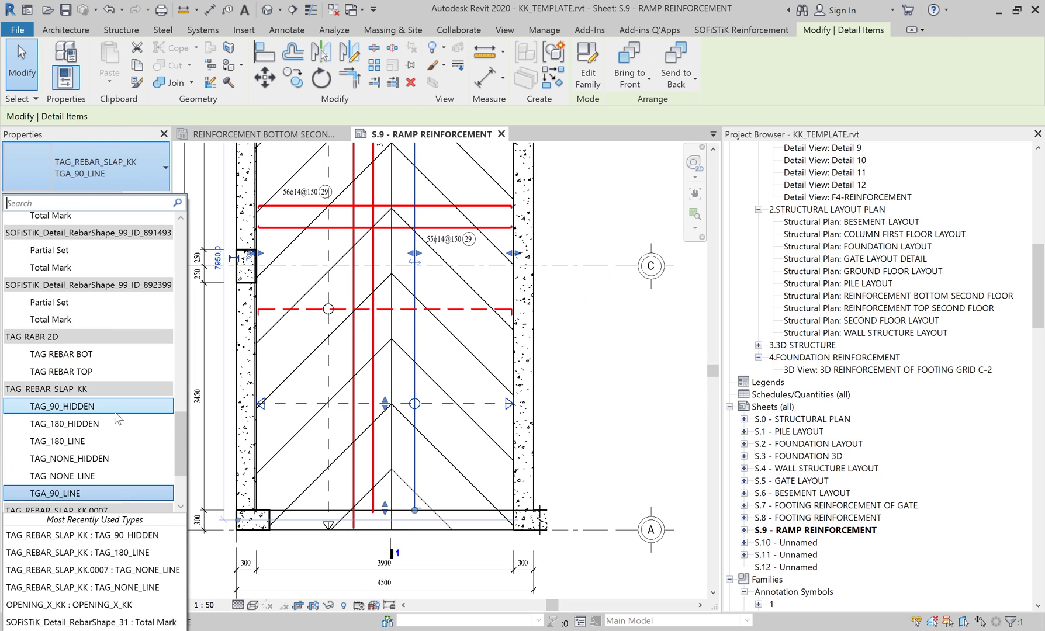
{"action": "left_click", "coordinate": [102, 421]}
{"action": "left_click", "coordinate": [586, 398]}
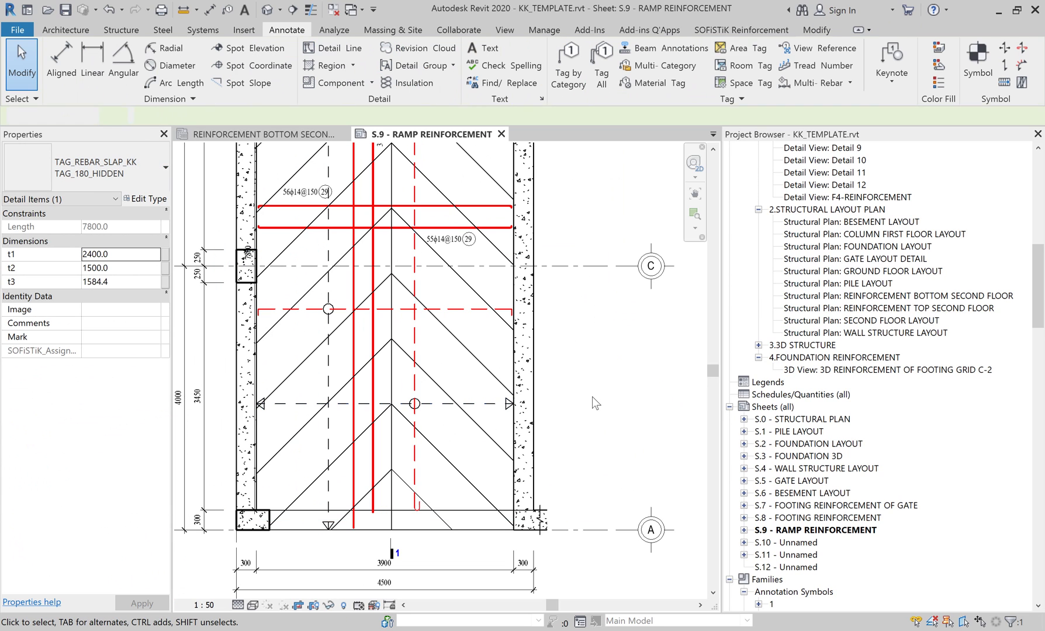
Step: Set the plan's visual style to Hidden Line and zoom out
{"action": "scroll", "coordinate": [431, 498], "scroll_direction": "up", "scroll_amount": 3}
{"action": "middle_click_drag", "start_coordinate": [619, 556], "coordinate": [595, 568]}
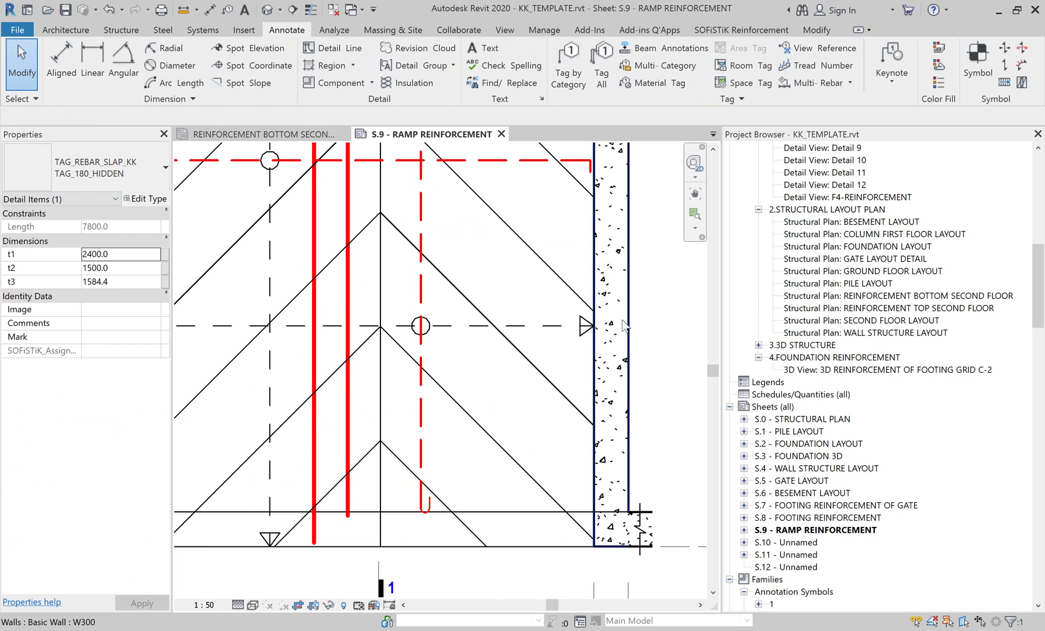
{"action": "scroll", "coordinate": [595, 568], "scroll_direction": "down", "scroll_amount": 1}
{"action": "scroll", "coordinate": [468, 578], "scroll_direction": "down", "scroll_amount": 2}
{"action": "scroll", "coordinate": [338, 589], "scroll_direction": "up", "scroll_amount": 2}
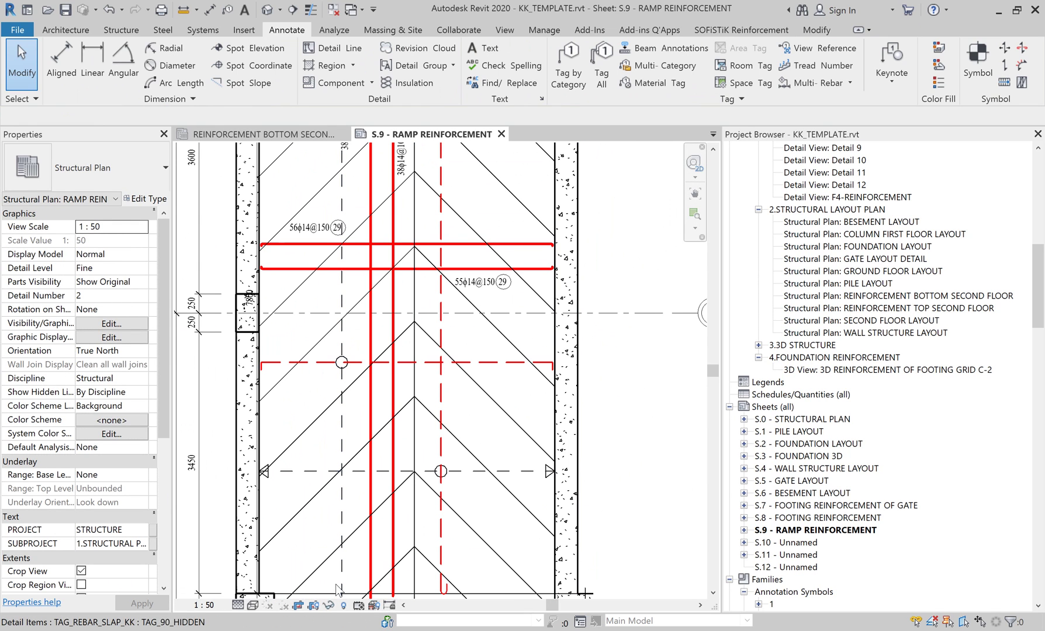
{"action": "left_click", "coordinate": [253, 605]}
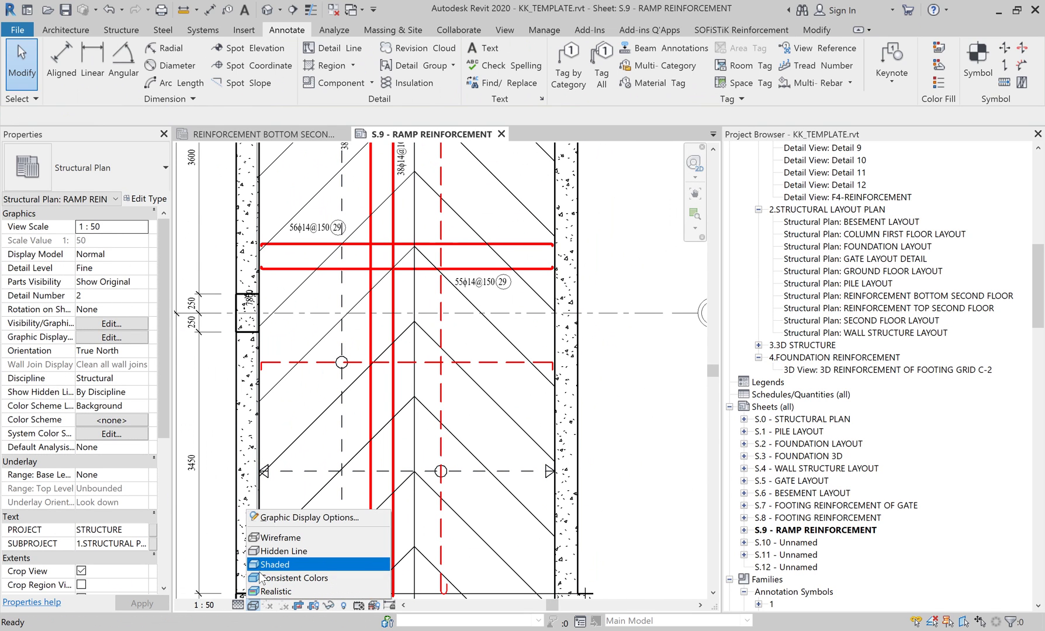
{"action": "left_click", "coordinate": [267, 553]}
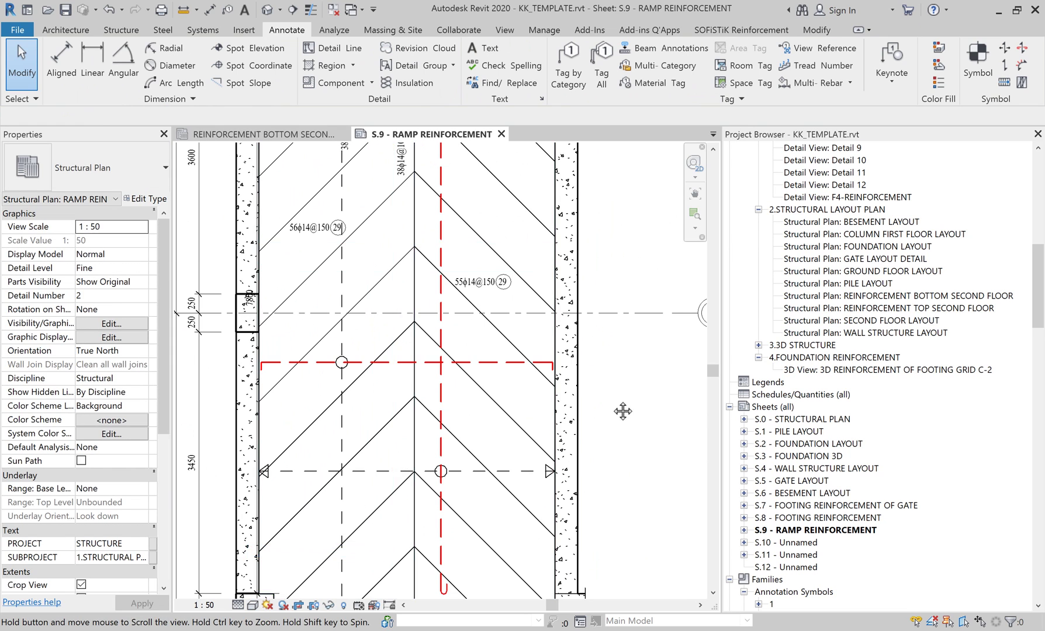
{"action": "middle_click_drag", "start_coordinate": [537, 419], "coordinate": [397, 409]}
{"action": "scroll", "coordinate": [395, 409], "scroll_direction": "down", "scroll_amount": 2}
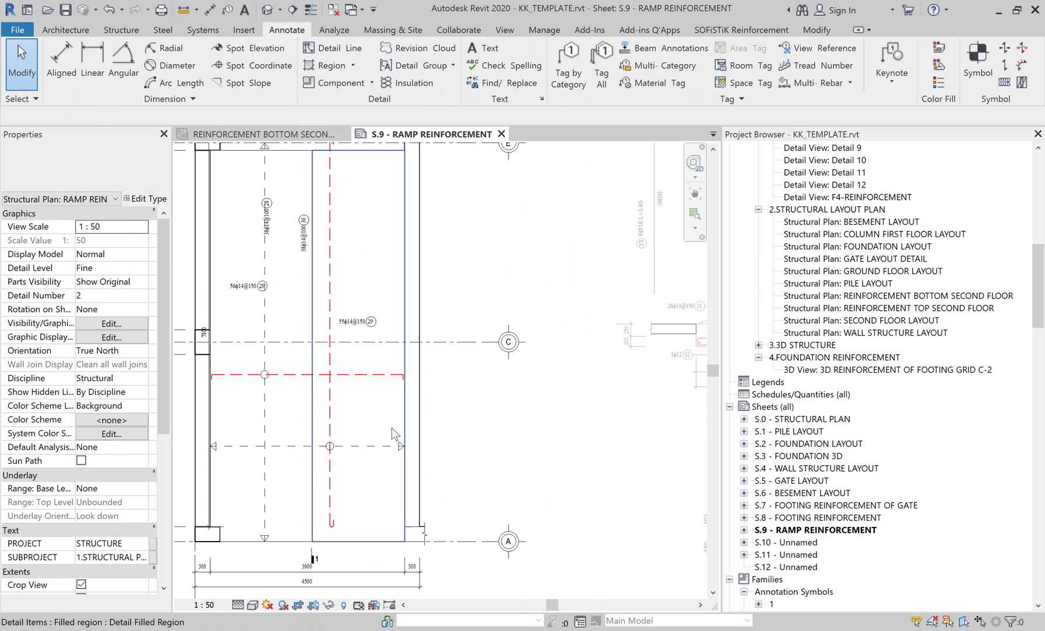
{"action": "left_click", "coordinate": [332, 406]}
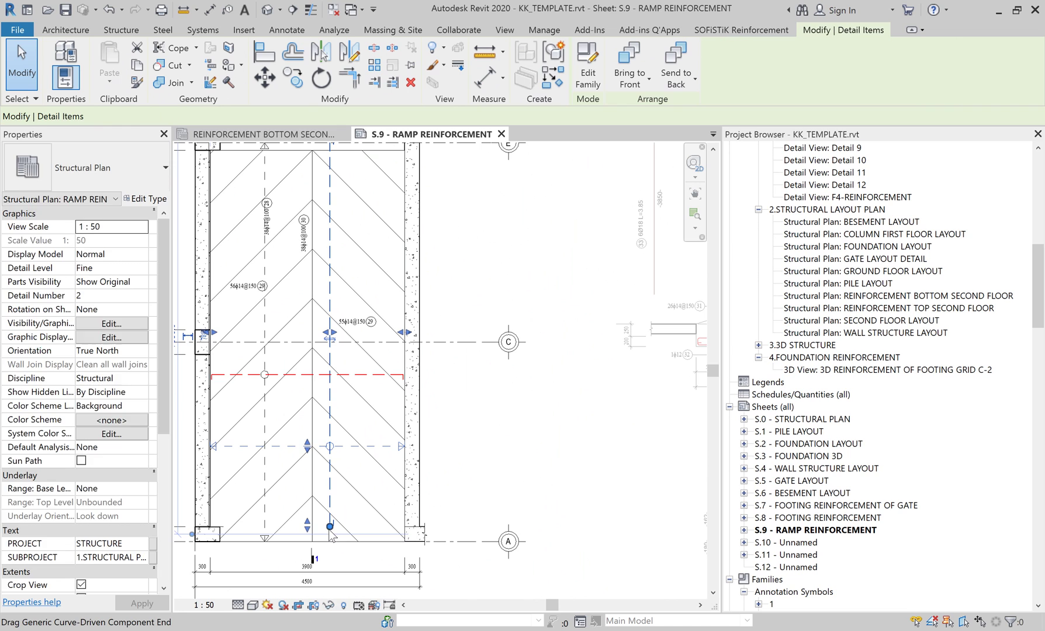
{"action": "left_click", "coordinate": [483, 409]}
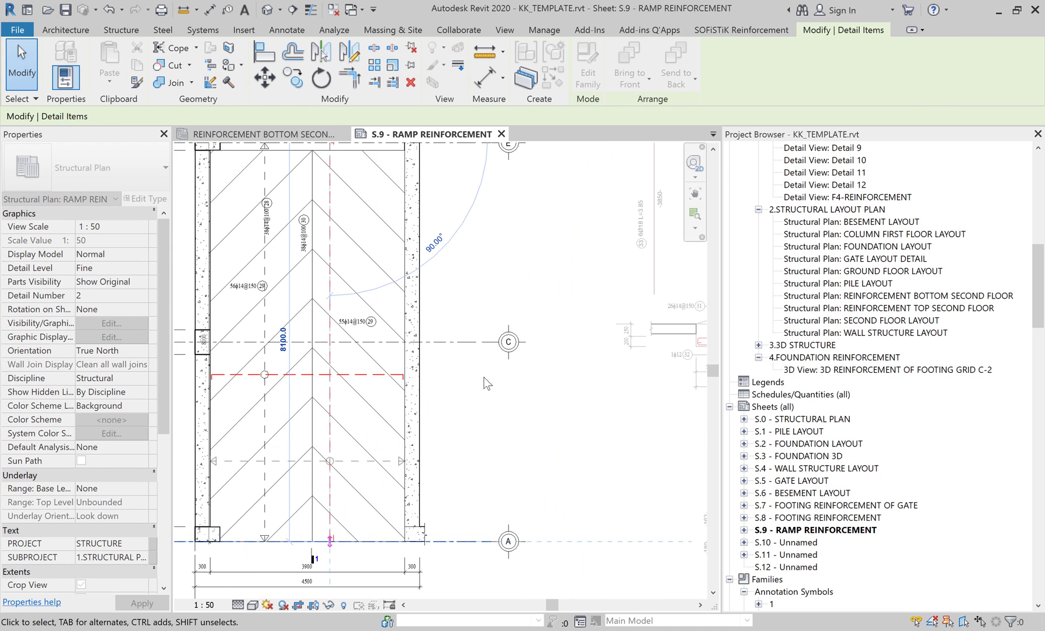
{"action": "middle_click_drag", "start_coordinate": [482, 409], "coordinate": [487, 493]}
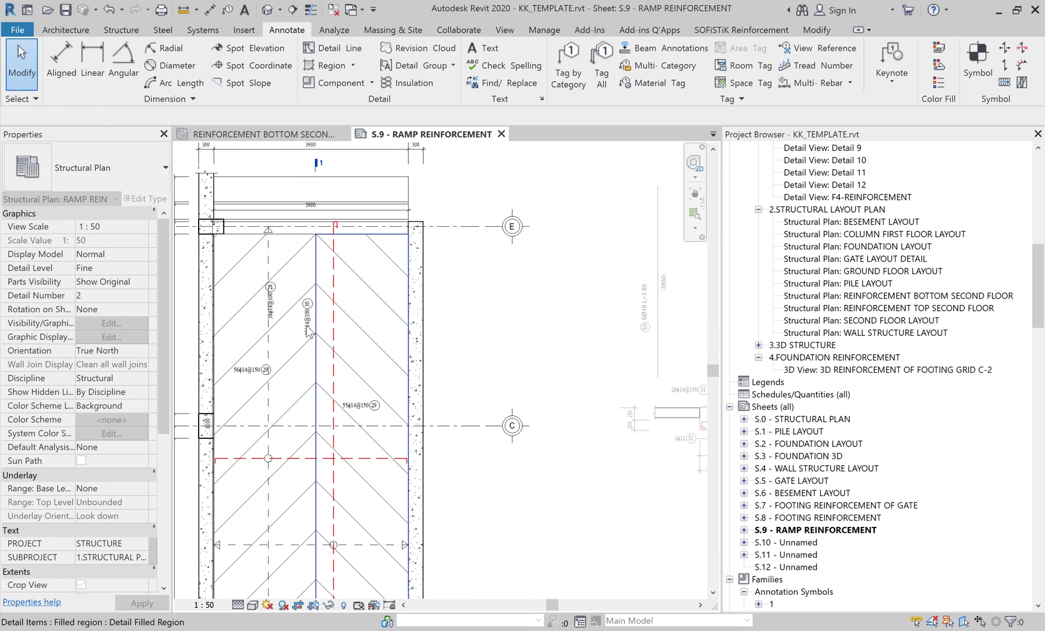
{"action": "middle_click_drag", "start_coordinate": [310, 332], "coordinate": [286, 197]}
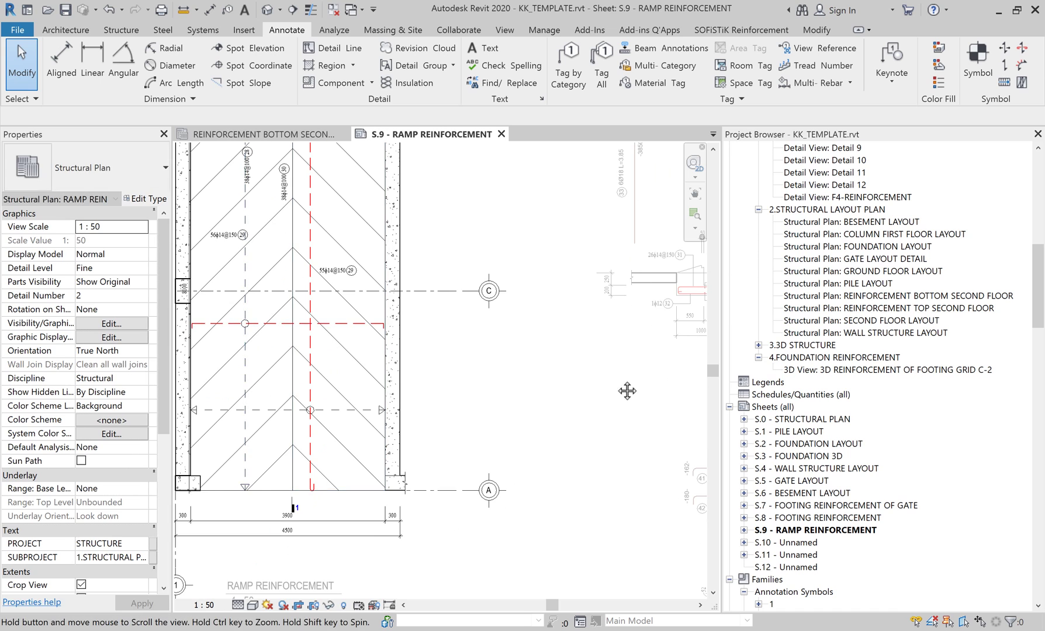
{"action": "scroll", "coordinate": [627, 391], "scroll_direction": "down", "scroll_amount": 2}
{"action": "middle_click_drag", "start_coordinate": [514, 400], "coordinate": [419, 451]}
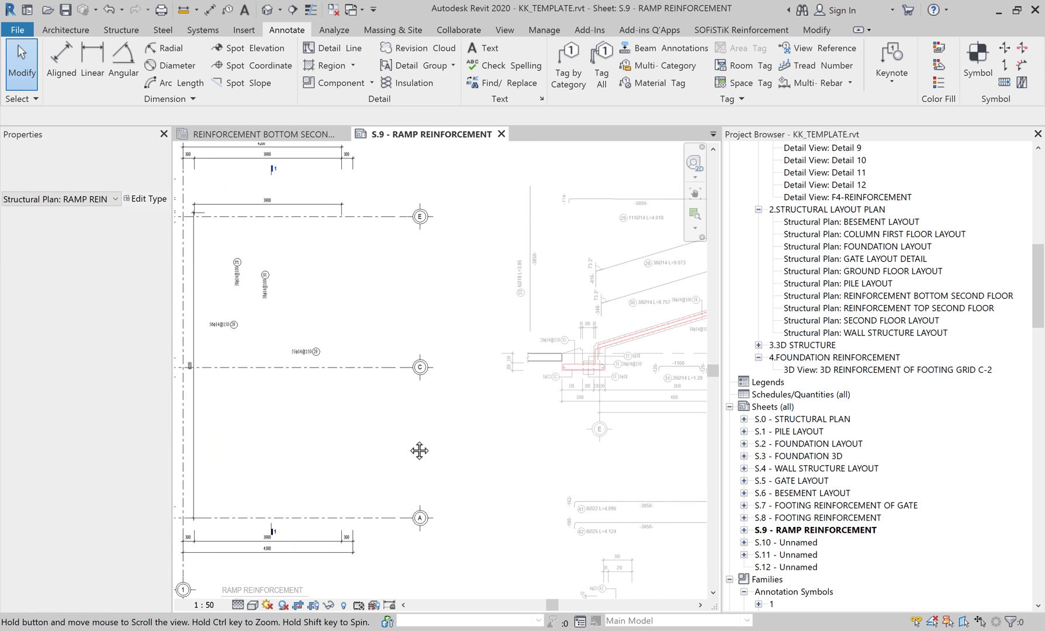
Step: Leave the ramp plan viewport and activate the ramp section viewport for editing
{"action": "scroll", "coordinate": [506, 270], "scroll_direction": "up", "scroll_amount": 3}
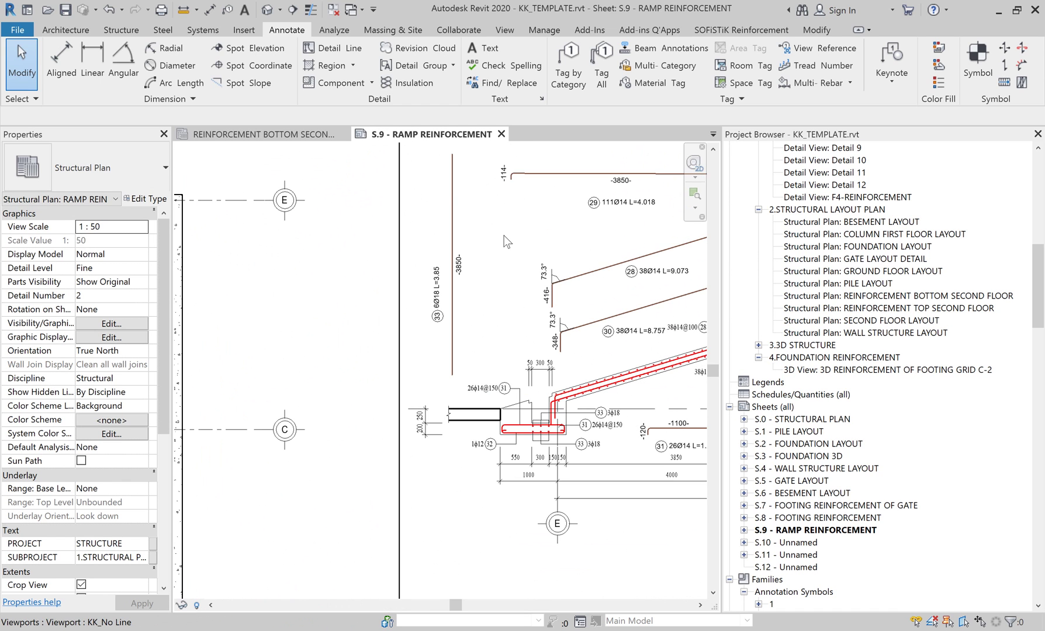
{"action": "key", "text": "Escape"}
{"action": "mouse_move", "coordinate": [502, 234]}
{"action": "middle_mouse_down"}
{"action": "mouse_move", "coordinate": [420, 202]}
{"action": "mouse_move", "coordinate": [371, 199]}
{"action": "middle_mouse_up"}
{"action": "scroll", "coordinate": [374, 404], "scroll_direction": "up", "scroll_amount": 1}
{"action": "scroll", "coordinate": [368, 404], "scroll_direction": "up", "scroll_amount": 2}
{"action": "scroll", "coordinate": [362, 407], "scroll_direction": "up", "scroll_amount": 1}
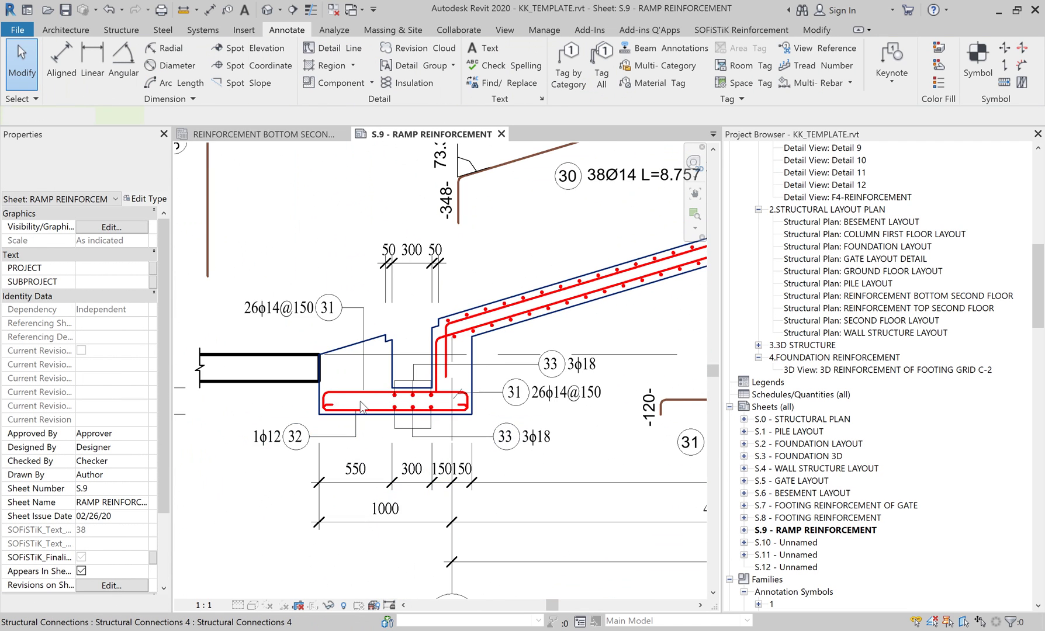
{"action": "scroll", "coordinate": [363, 407], "scroll_direction": "up", "scroll_amount": 2}
{"action": "double_click", "coordinate": [374, 403]}
Step: Select footing bar set 31 (26φ14@150) and review its shape detail in the section
{"action": "left_click", "coordinate": [252, 240]}
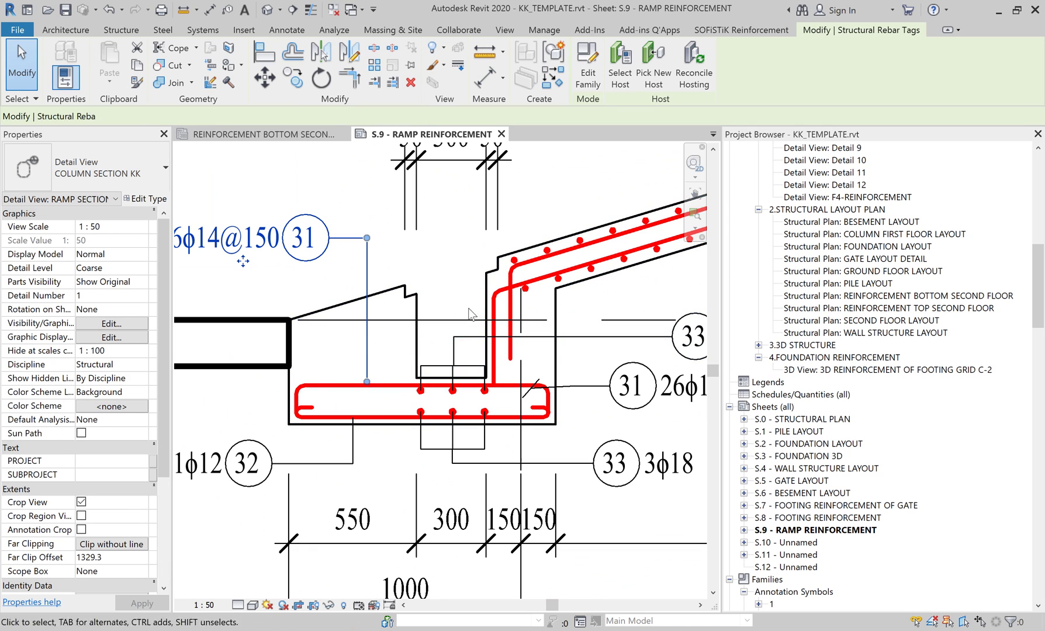
{"action": "key", "text": "Escape"}
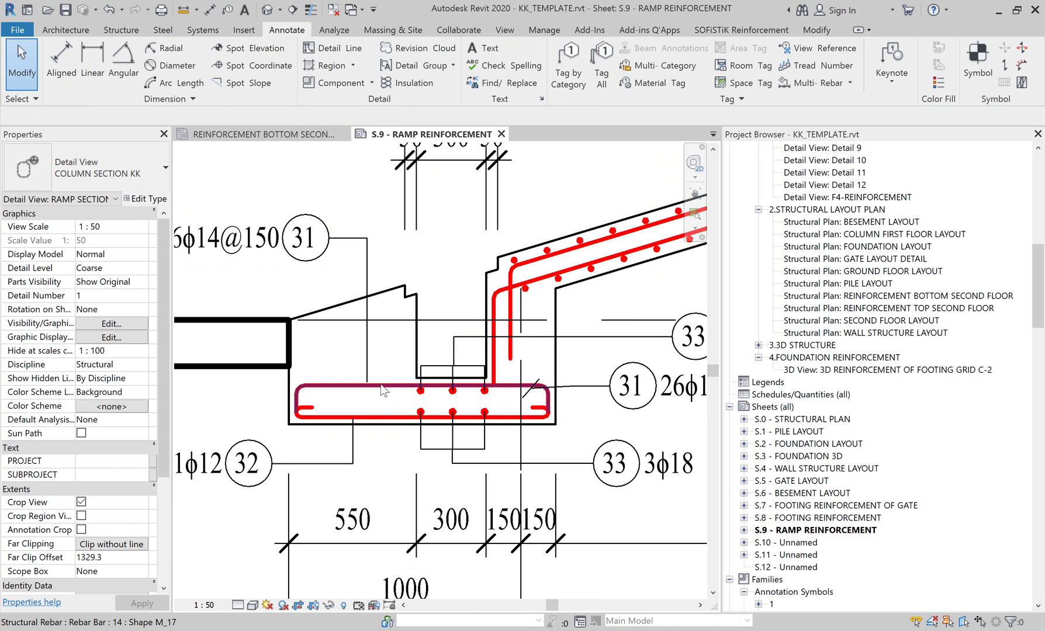
{"action": "left_click", "coordinate": [382, 386]}
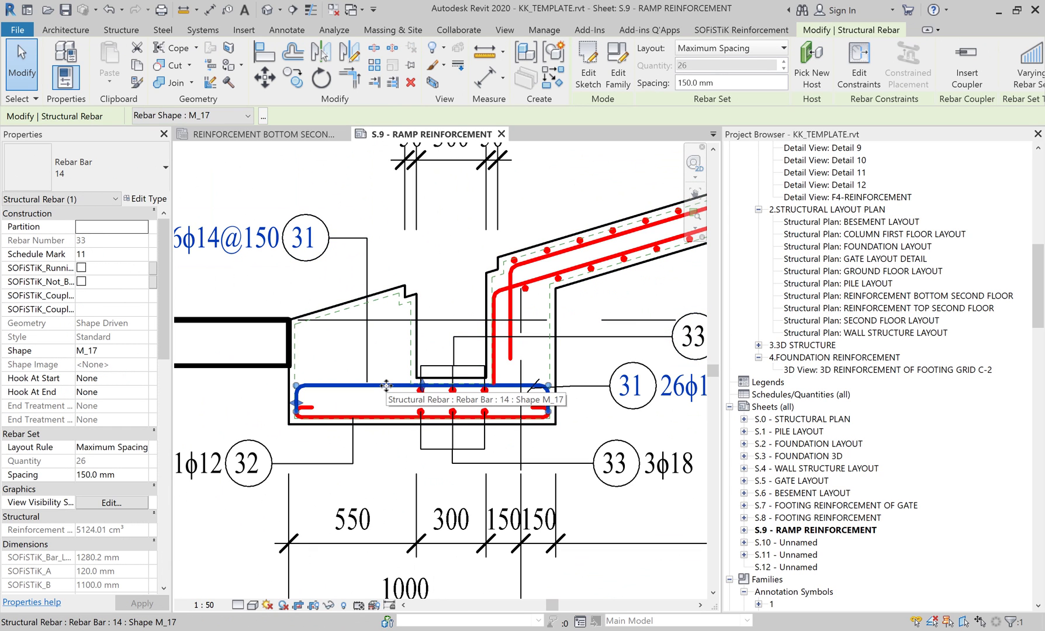
{"action": "scroll", "coordinate": [386, 385], "scroll_direction": "down", "scroll_amount": 2}
{"action": "mouse_move", "coordinate": [520, 339]}
{"action": "middle_mouse_down"}
{"action": "mouse_move", "coordinate": [345, 281]}
{"action": "mouse_move", "coordinate": [193, 175]}
{"action": "middle_mouse_up"}
{"action": "scroll", "coordinate": [344, 280], "scroll_direction": "down", "scroll_amount": 1}
{"action": "middle_click_drag", "start_coordinate": [430, 269], "coordinate": [489, 496]}
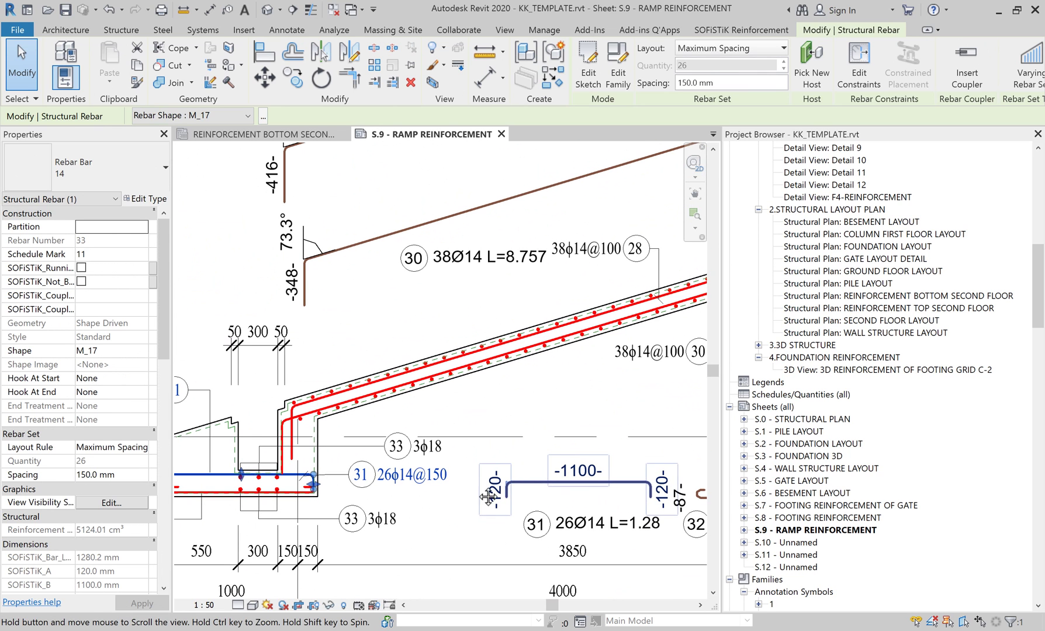
{"action": "middle_click_drag", "start_coordinate": [452, 408], "coordinate": [555, 379]}
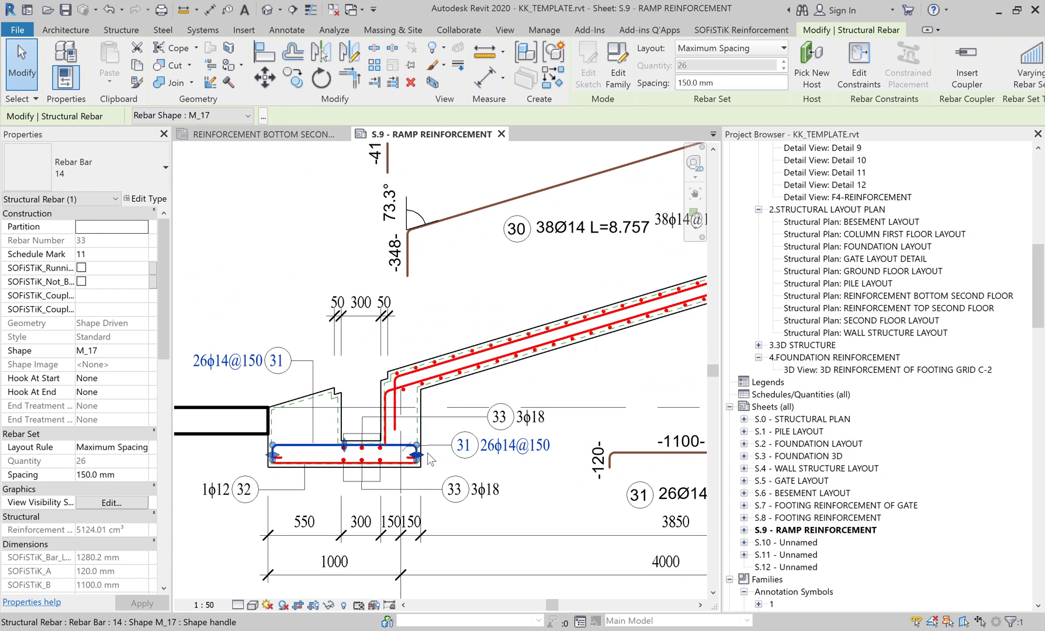
{"action": "scroll", "coordinate": [374, 349], "scroll_direction": "down", "scroll_amount": 1}
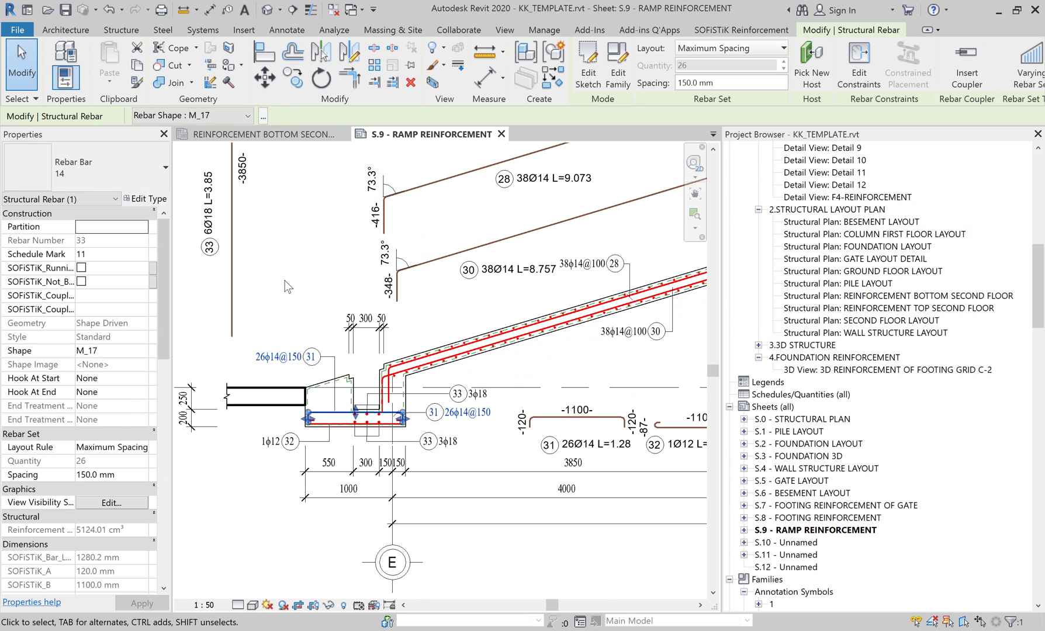
Step: Change footing bar set 31 to Rebar Bar 18, retagging it 26φ18@150
{"action": "left_click", "coordinate": [117, 175]}
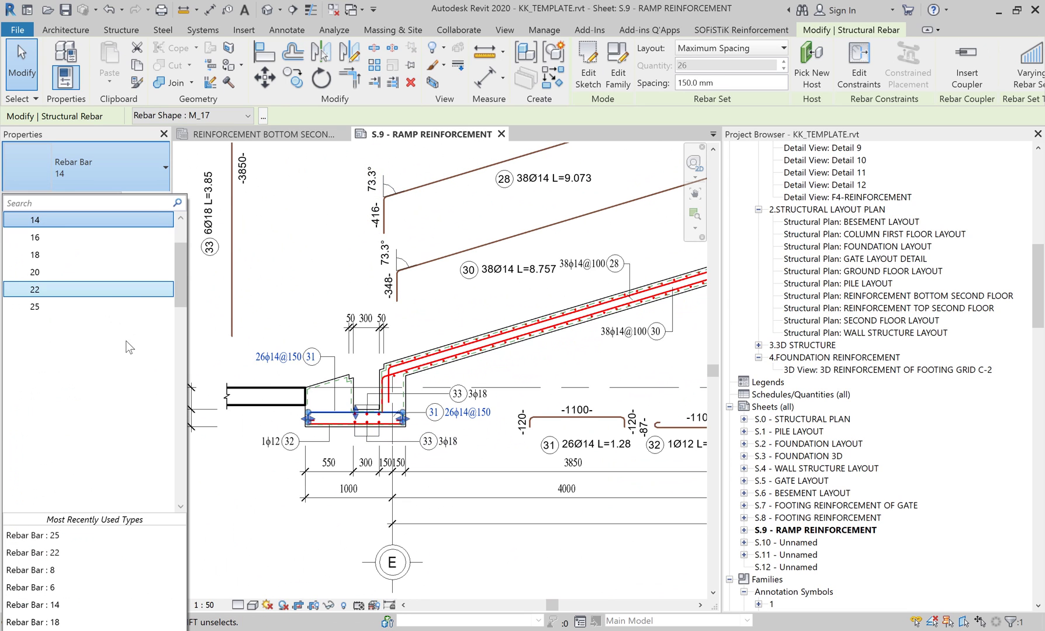
{"action": "left_click", "coordinate": [56, 255]}
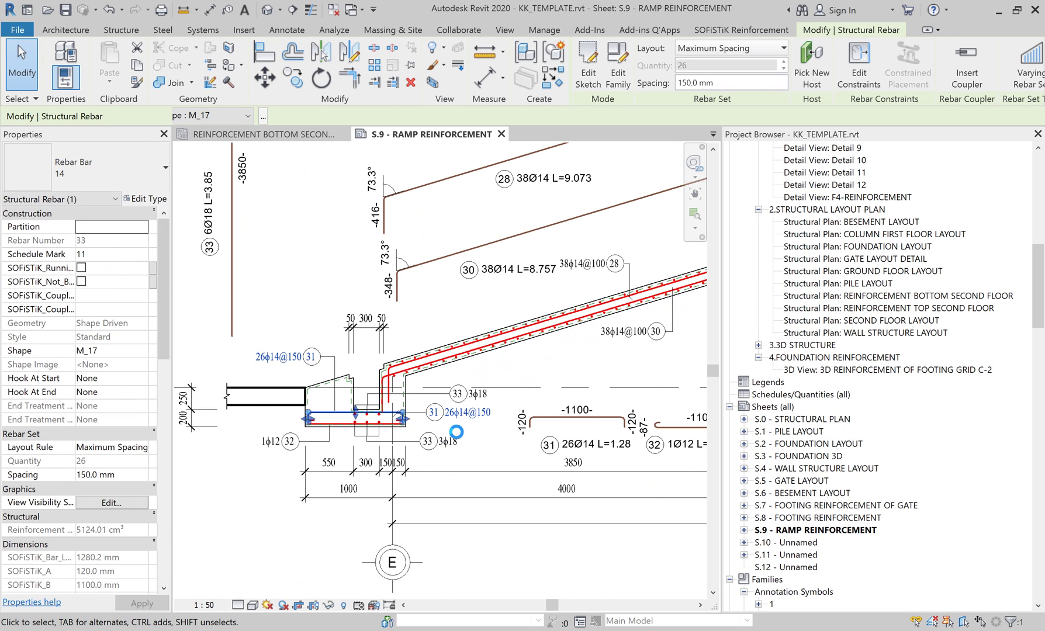
{"action": "scroll", "coordinate": [462, 422], "scroll_direction": "up", "scroll_amount": 2}
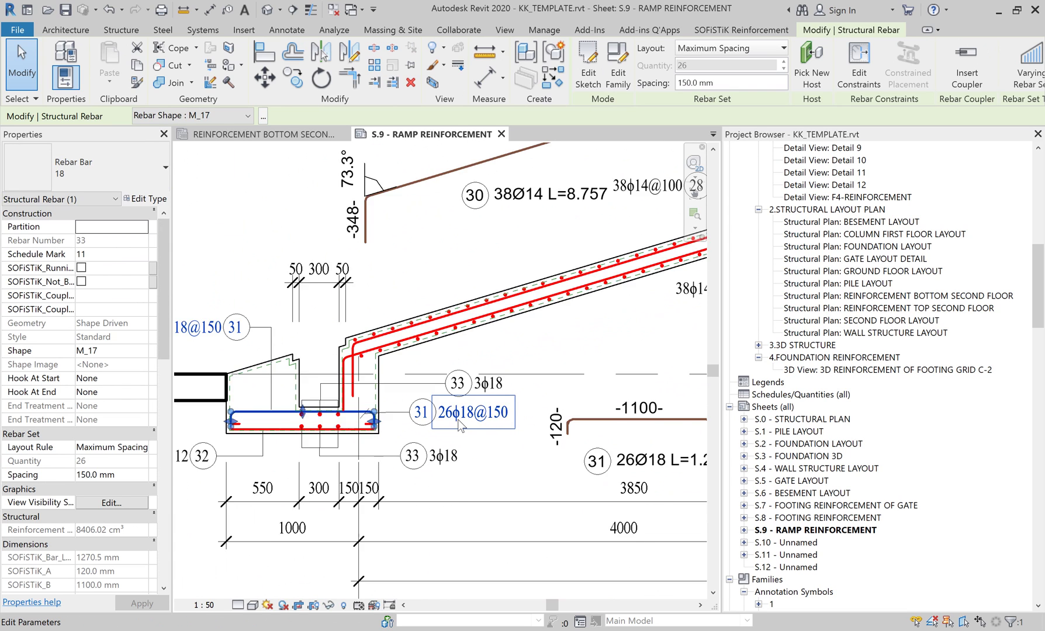
{"action": "scroll", "coordinate": [465, 424], "scroll_direction": "up", "scroll_amount": 2}
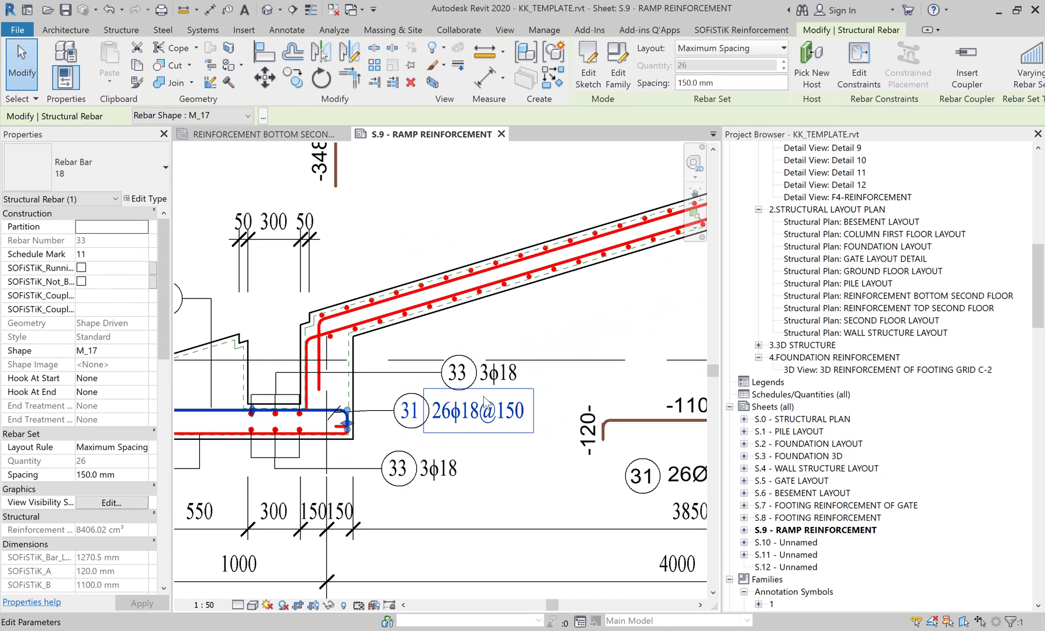
{"action": "scroll", "coordinate": [481, 411], "scroll_direction": "down", "scroll_amount": 2}
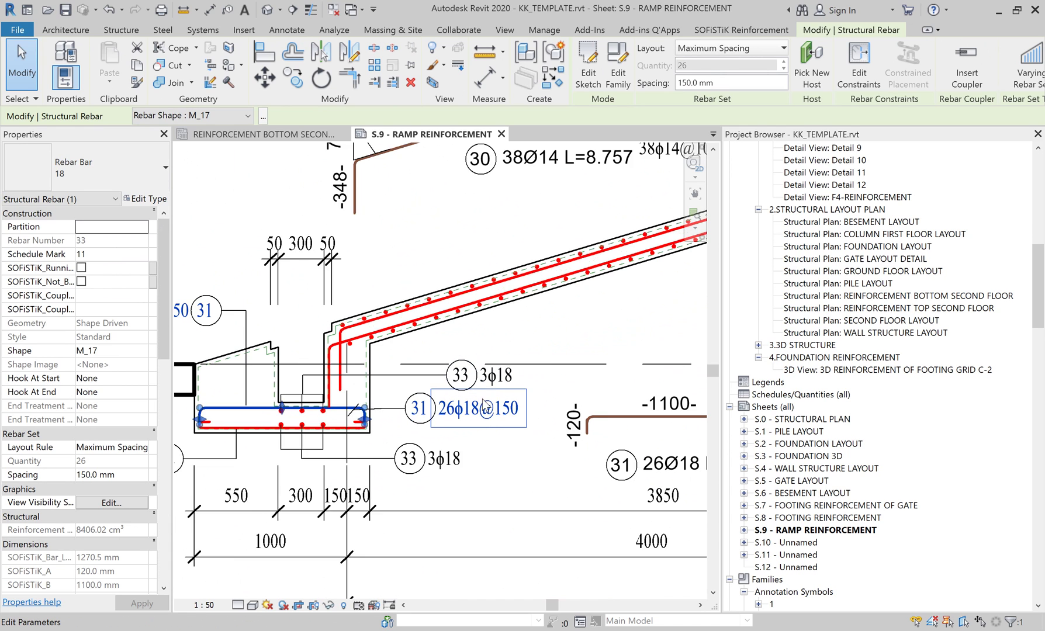
{"action": "scroll", "coordinate": [481, 411], "scroll_direction": "down", "scroll_amount": 1}
{"action": "mouse_move", "coordinate": [483, 429]}
{"action": "middle_mouse_down"}
{"action": "mouse_move", "coordinate": [472, 364]}
{"action": "mouse_move", "coordinate": [458, 345]}
{"action": "middle_mouse_up"}
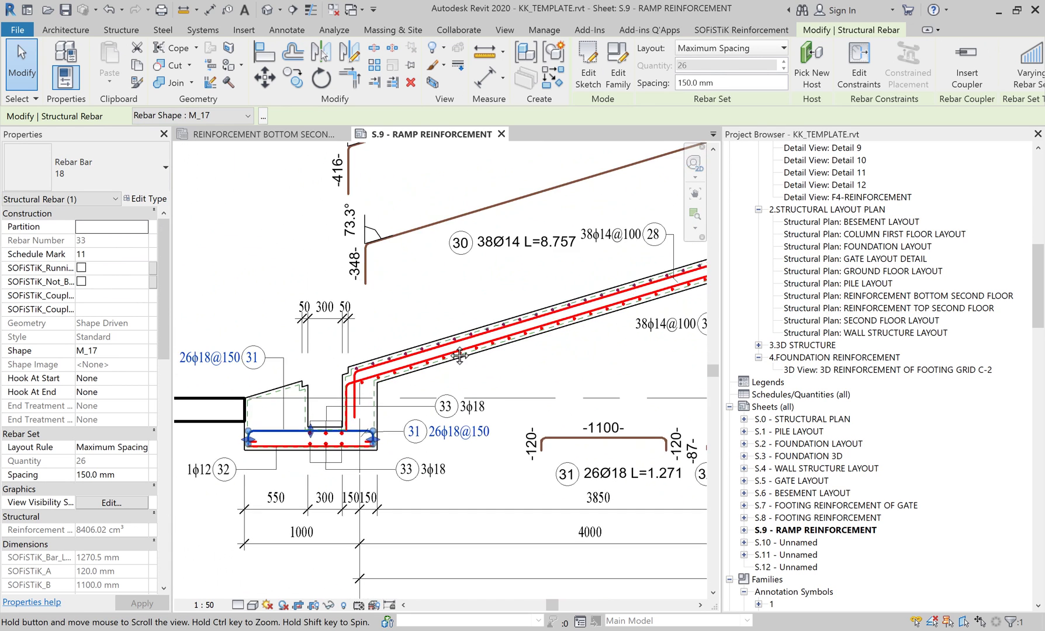
{"action": "left_click", "coordinate": [485, 486]}
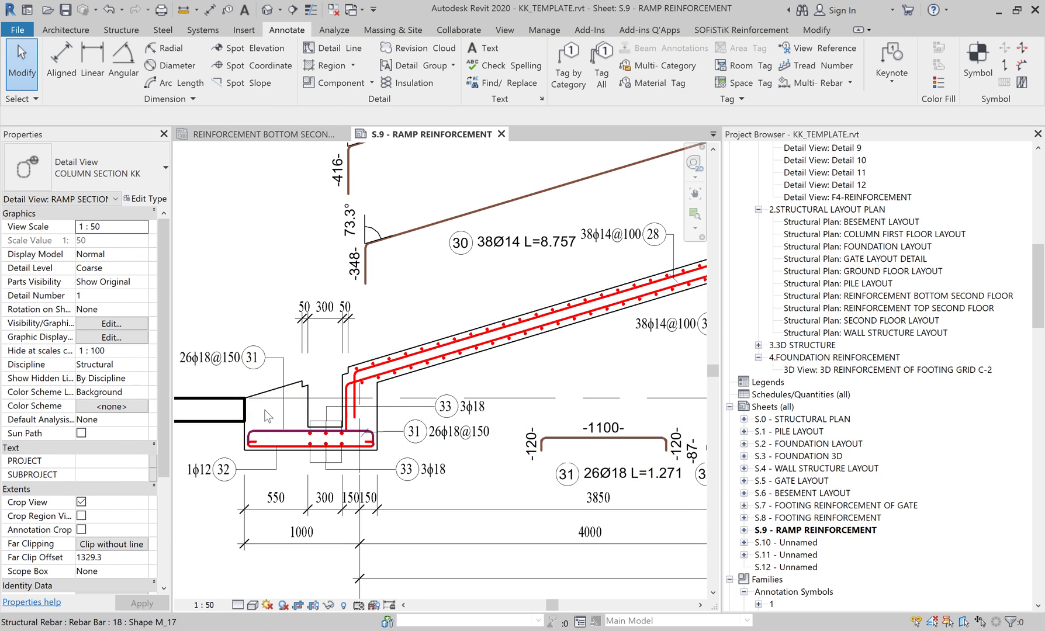
Step: Respace footing bar set 31 at 200 mm, giving 20φ18@200
{"action": "left_click", "coordinate": [266, 437]}
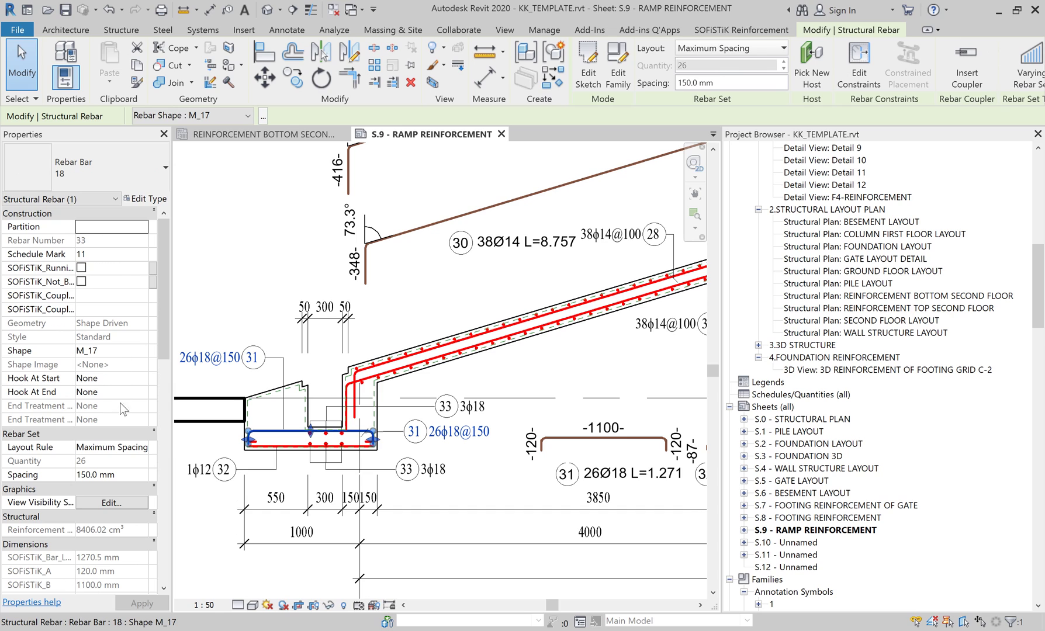
{"action": "left_click", "coordinate": [124, 473]}
{"action": "type", "text": "200"}
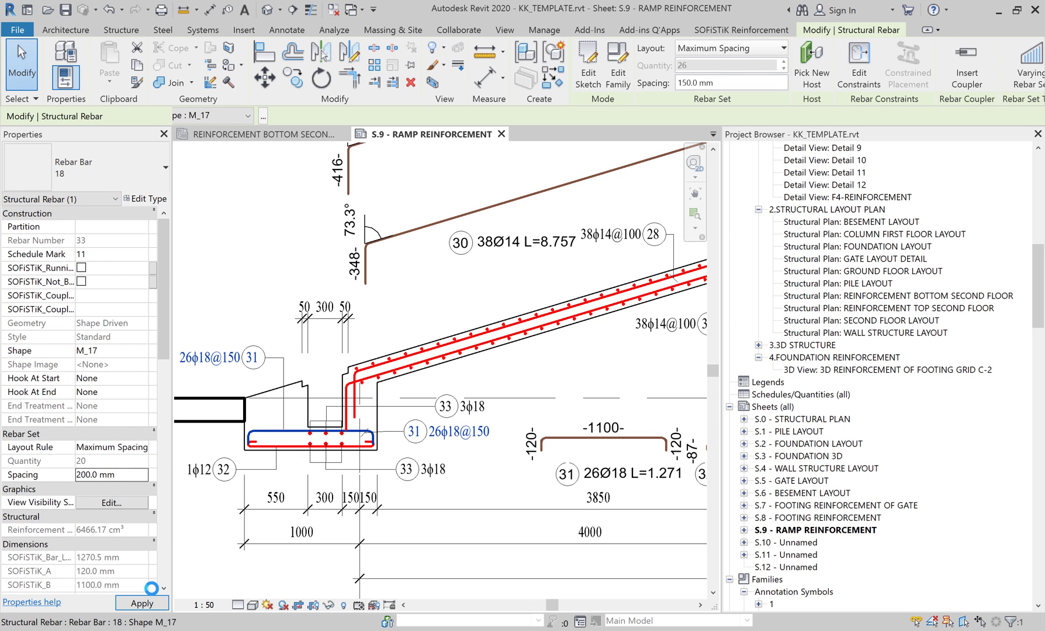
{"action": "middle_click_drag", "start_coordinate": [599, 452], "coordinate": [358, 433]}
{"action": "left_click", "coordinate": [358, 432]}
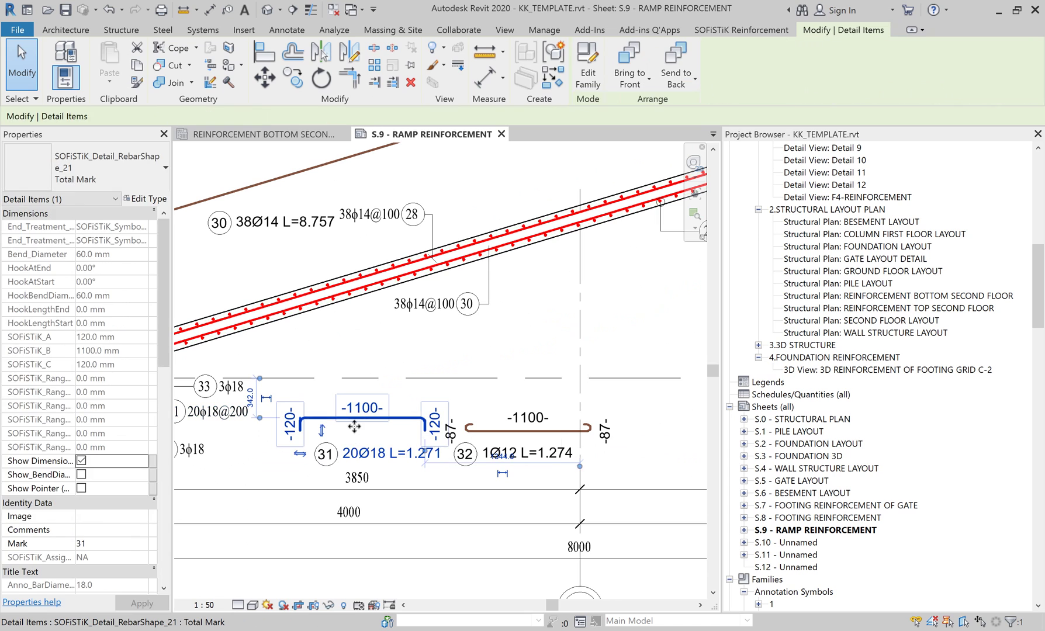
Step: Delete the outdated shape details 31 and 32
{"action": "key", "text": "Delete"}
{"action": "left_click", "coordinate": [500, 439]}
{"action": "key", "text": "Delete"}
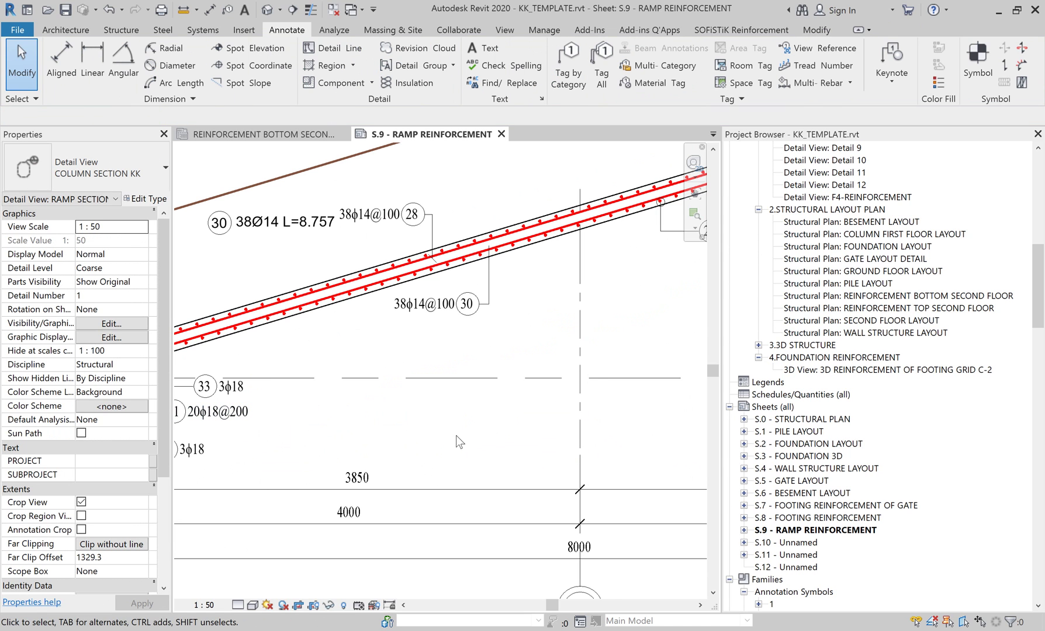
{"action": "middle_click_drag", "start_coordinate": [500, 439], "coordinate": [655, 371]}
Step: Generate a new SOFiSTiK shape detail for footing bar set 31 below the ramp
{"action": "left_click", "coordinate": [741, 30]}
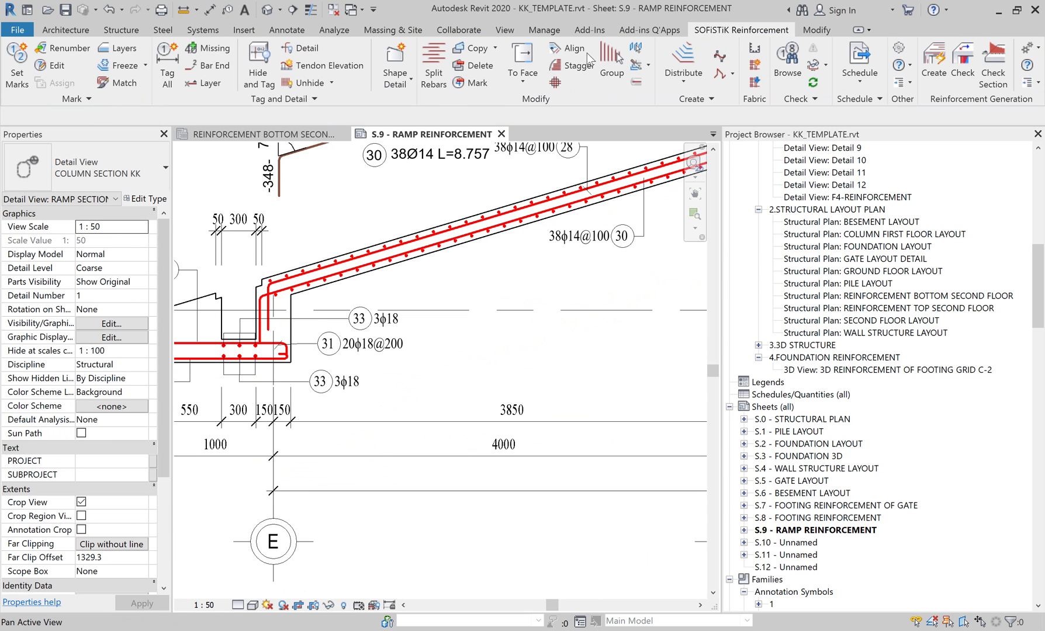
{"action": "left_click", "coordinate": [389, 63]}
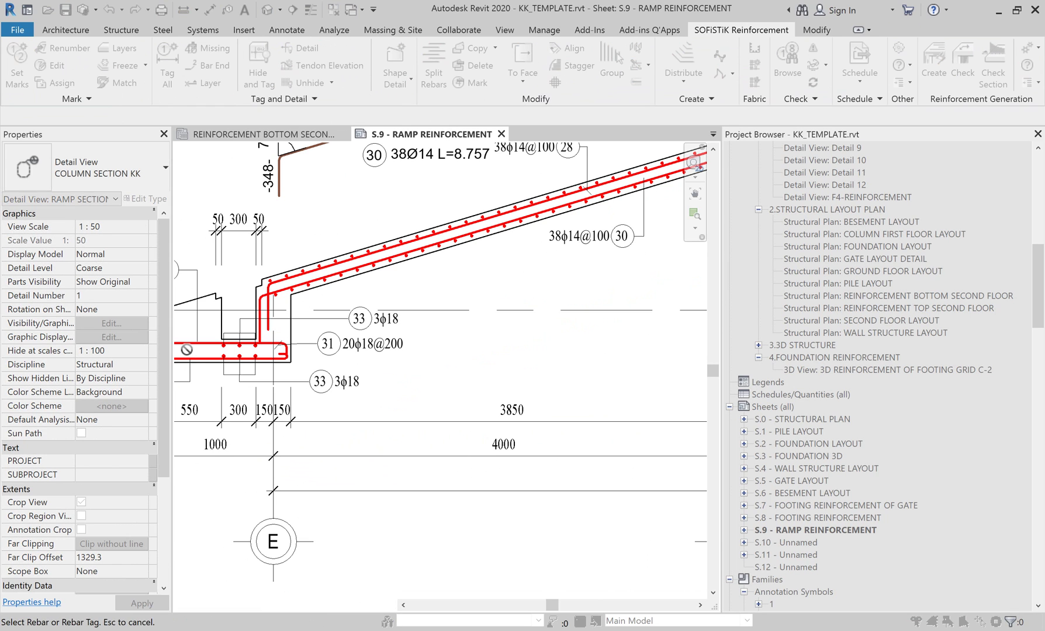
{"action": "left_click", "coordinate": [466, 344]}
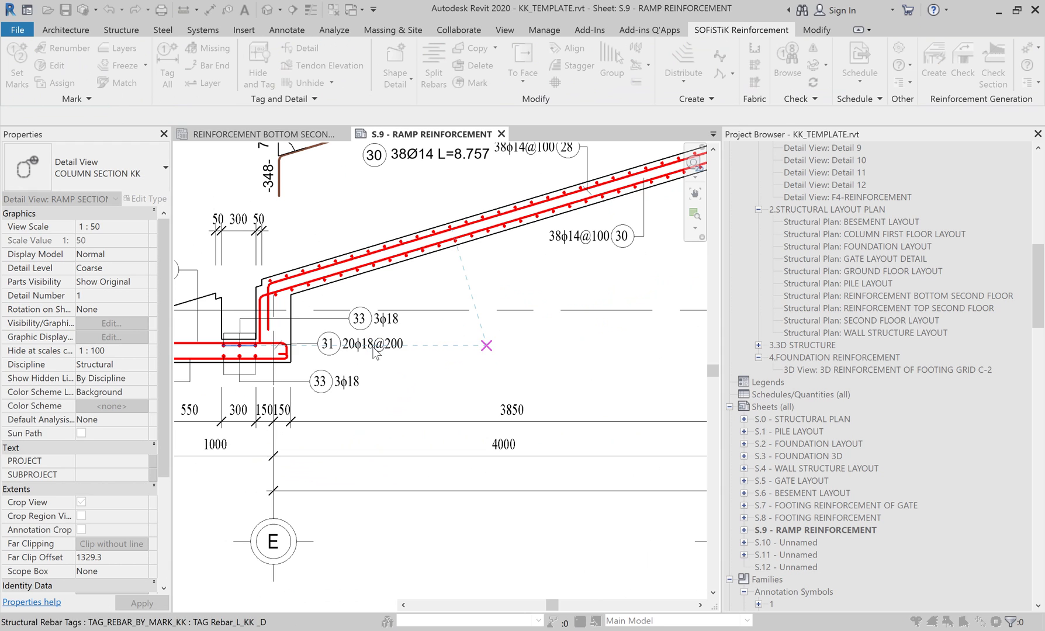
{"action": "left_click", "coordinate": [524, 82]}
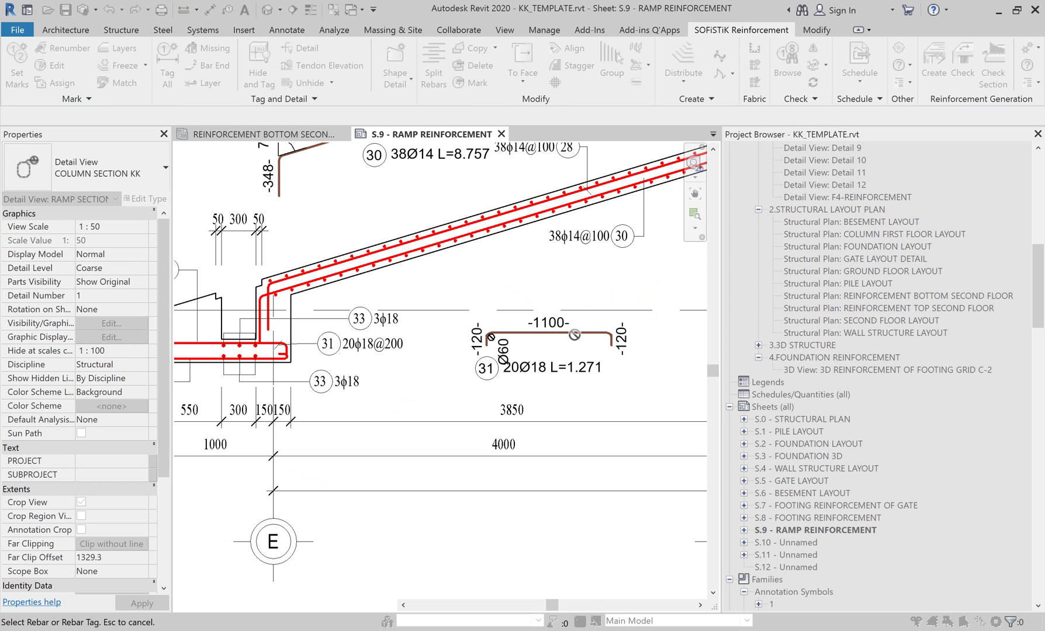
{"action": "right_click", "coordinate": [629, 374]}
{"action": "left_click", "coordinate": [648, 382]}
{"action": "right_click", "coordinate": [637, 376]}
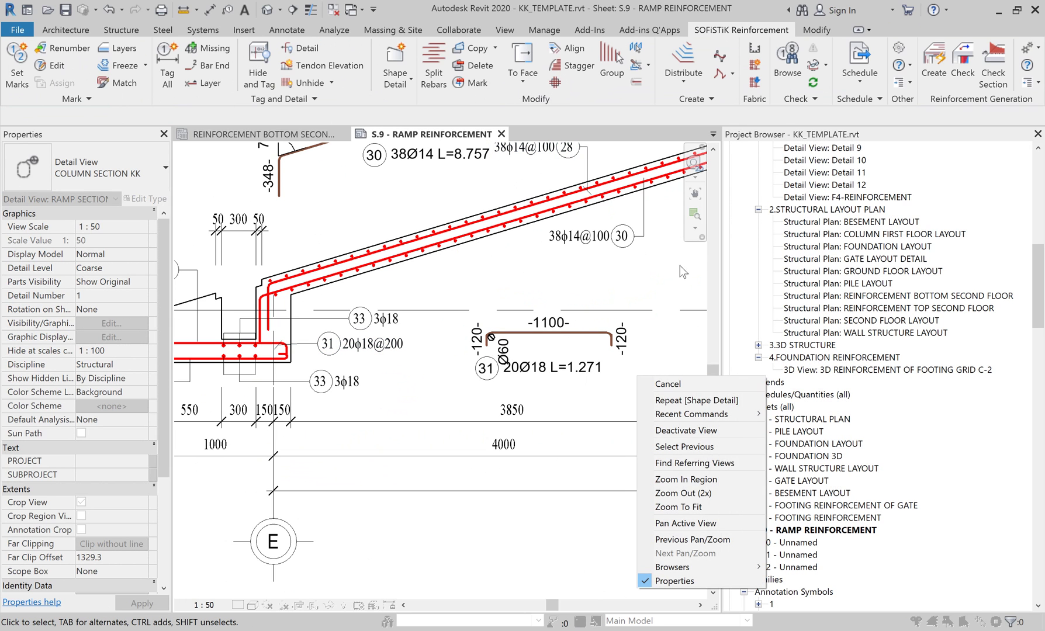
{"action": "left_click", "coordinate": [668, 384]}
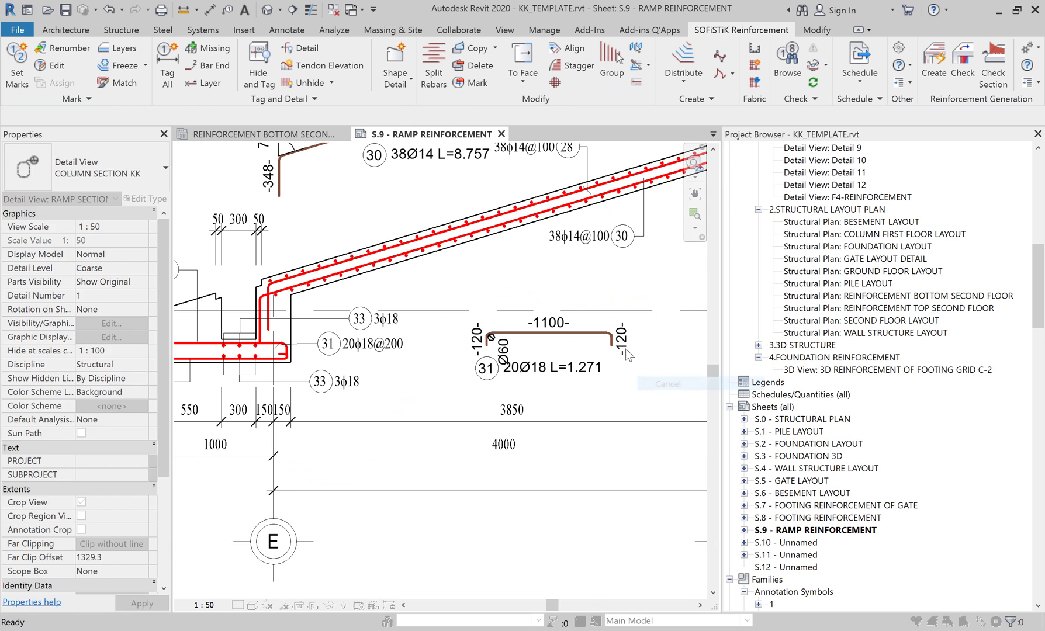
Step: Place bar 32's shape detail (1Ø12, L=1.274) near grid C and deactivate the view
{"action": "left_click", "coordinate": [376, 66]}
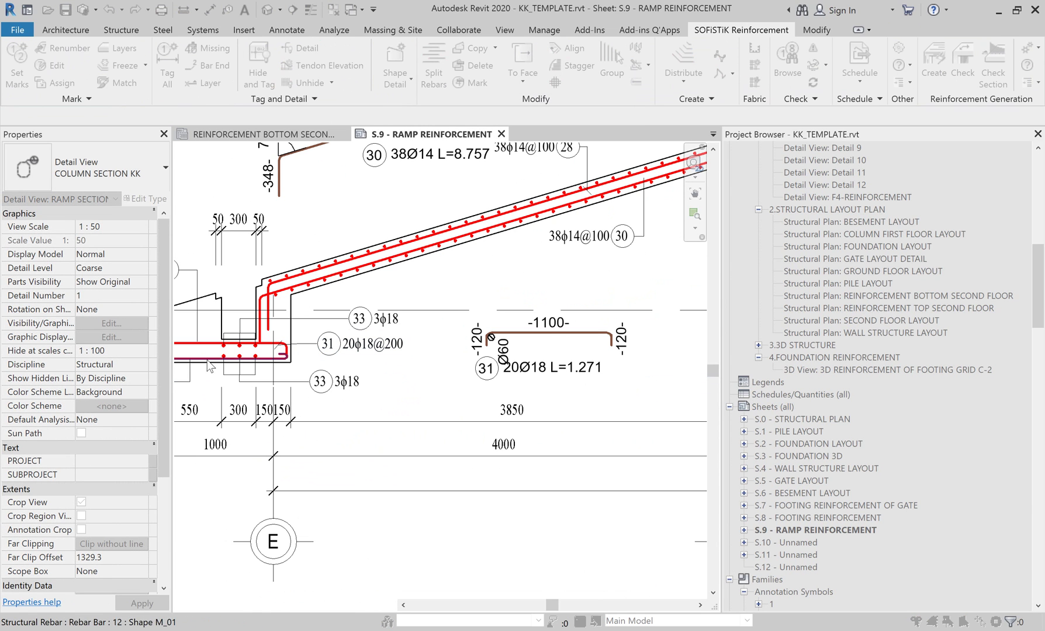
{"action": "middle_click_drag", "start_coordinate": [478, 461], "coordinate": [158, 492]}
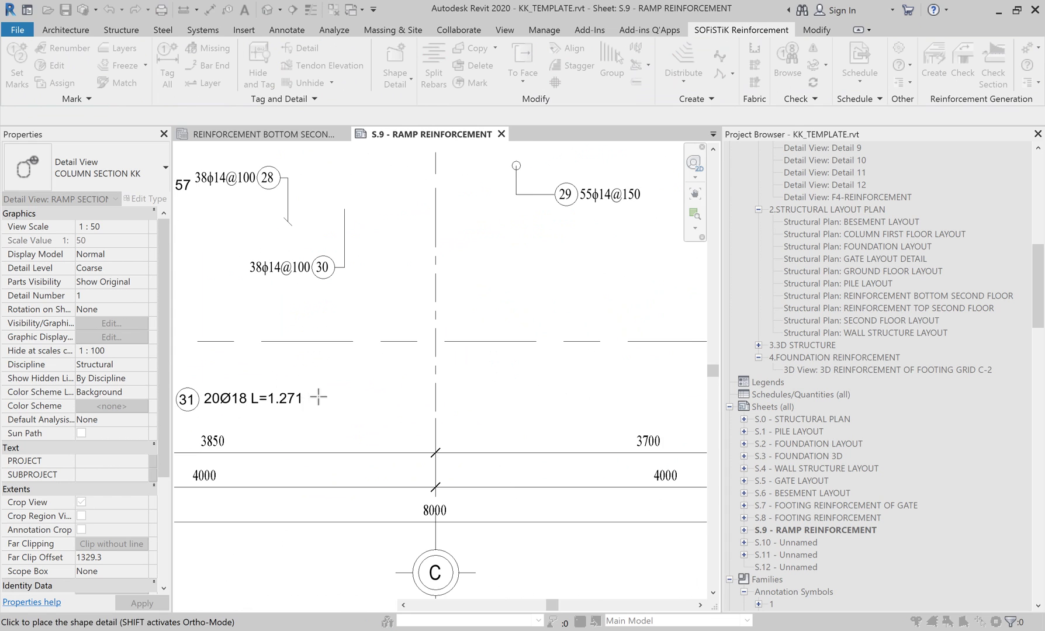
{"action": "left_click", "coordinate": [364, 397]}
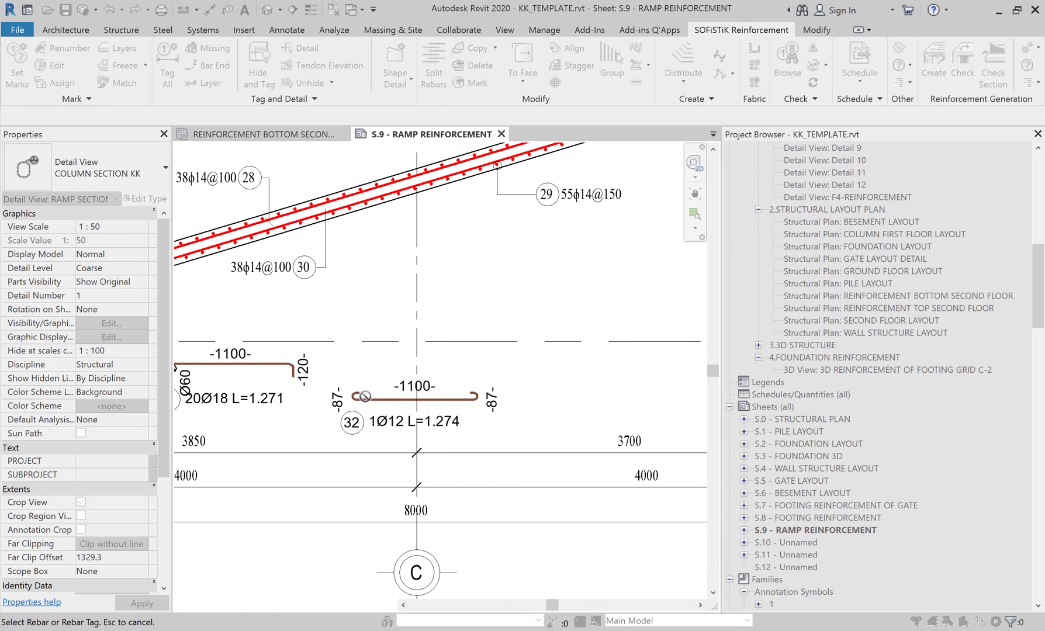
{"action": "right_click", "coordinate": [565, 297]}
{"action": "left_click", "coordinate": [593, 303]}
{"action": "right_click", "coordinate": [571, 291]}
{"action": "left_click", "coordinate": [588, 299]}
{"action": "right_click", "coordinate": [530, 288]}
{"action": "left_click", "coordinate": [561, 333]}
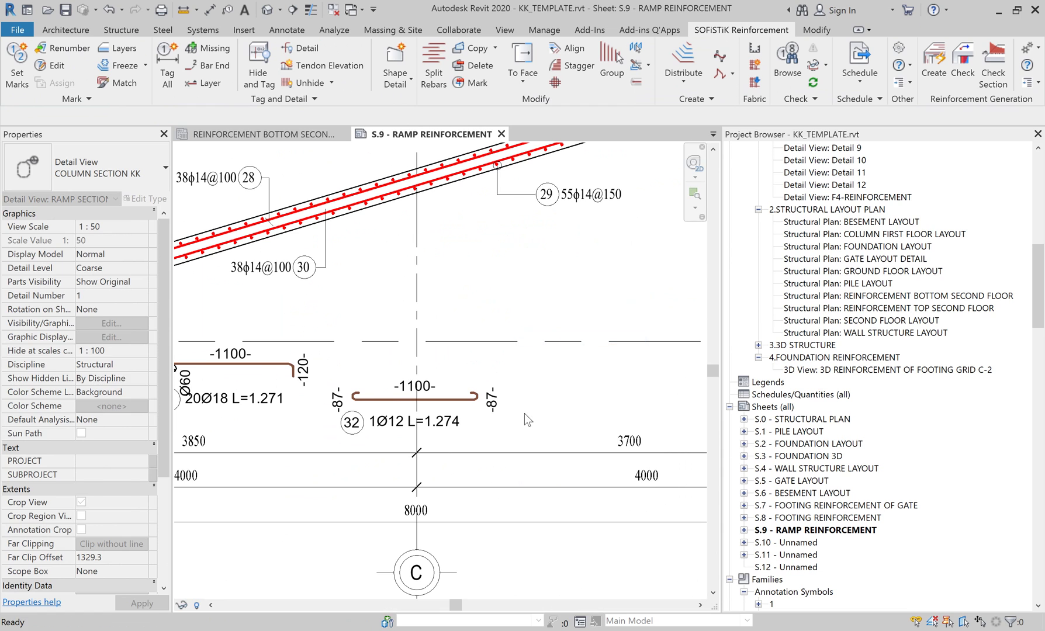
{"action": "scroll", "coordinate": [523, 448], "scroll_direction": "down", "scroll_amount": 3}
{"action": "scroll", "coordinate": [428, 439], "scroll_direction": "down", "scroll_amount": 5}
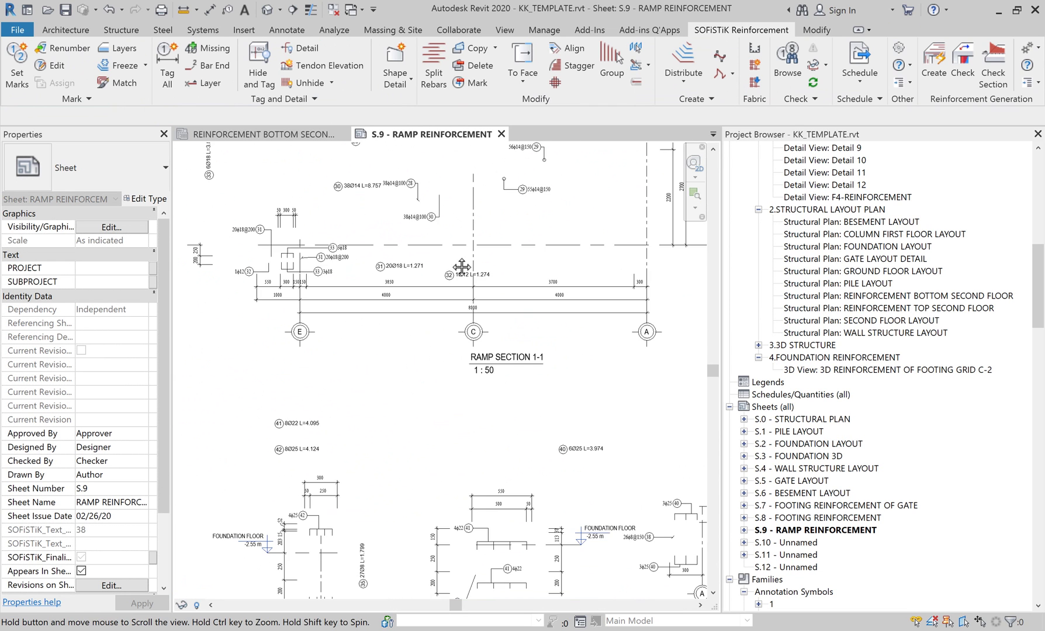
{"action": "scroll", "coordinate": [356, 360], "scroll_direction": "up", "scroll_amount": 2}
{"action": "scroll", "coordinate": [374, 361], "scroll_direction": "up", "scroll_amount": 3}
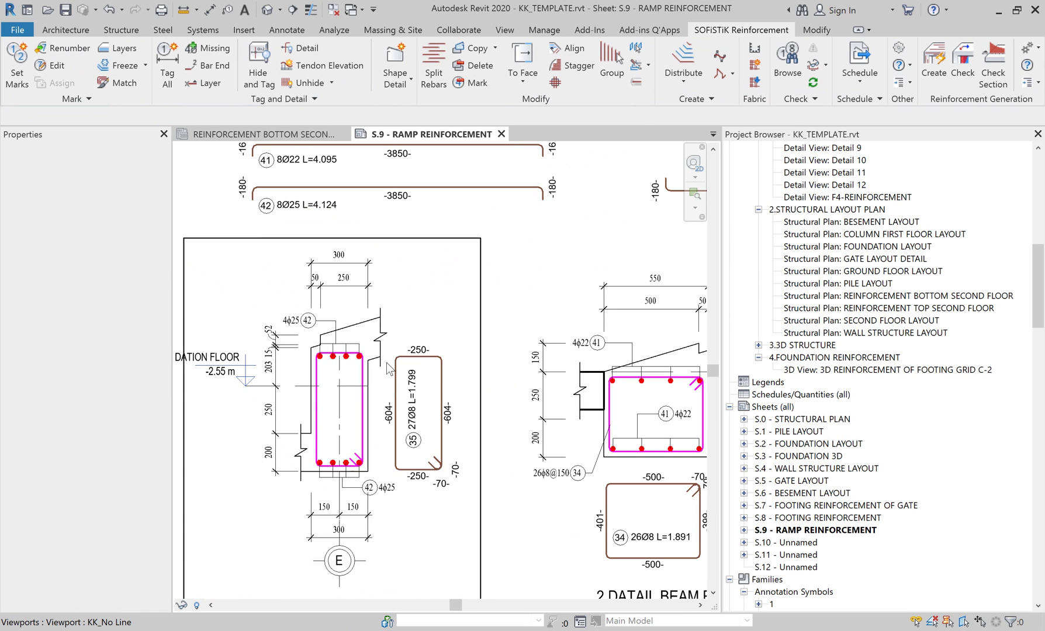
{"action": "middle_click_drag", "start_coordinate": [516, 396], "coordinate": [222, 382]}
{"action": "middle_click_drag", "start_coordinate": [584, 379], "coordinate": [310, 390]}
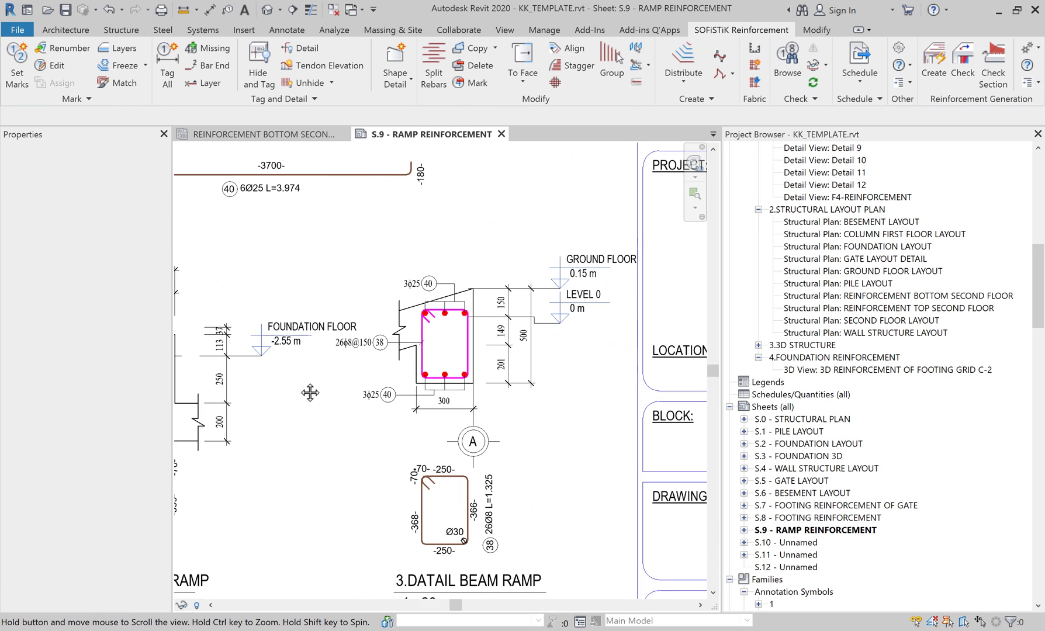
{"action": "middle_click_drag", "start_coordinate": [459, 397], "coordinate": [666, 392]}
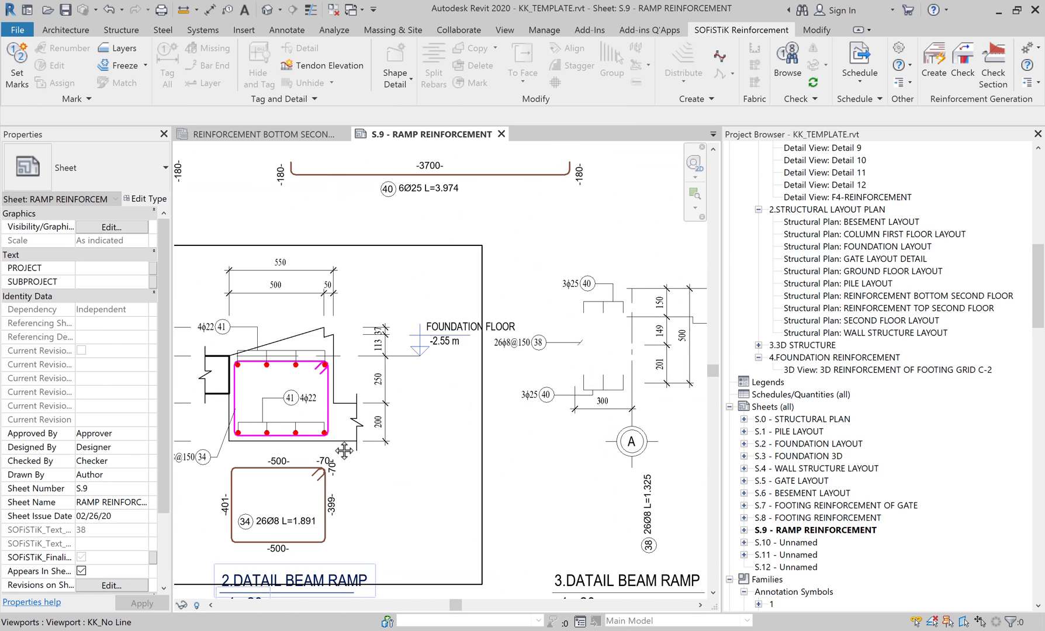
{"action": "middle_click_drag", "start_coordinate": [360, 447], "coordinate": [517, 440]}
{"action": "middle_click_drag", "start_coordinate": [176, 365], "coordinate": [346, 372]}
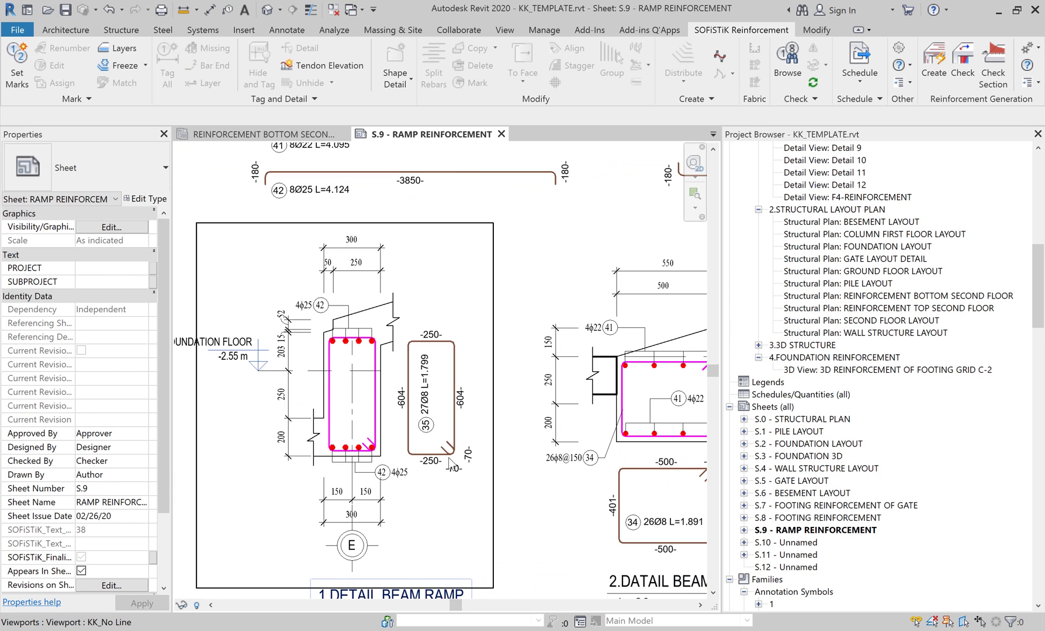
{"action": "scroll", "coordinate": [451, 463], "scroll_direction": "up", "scroll_amount": 2}
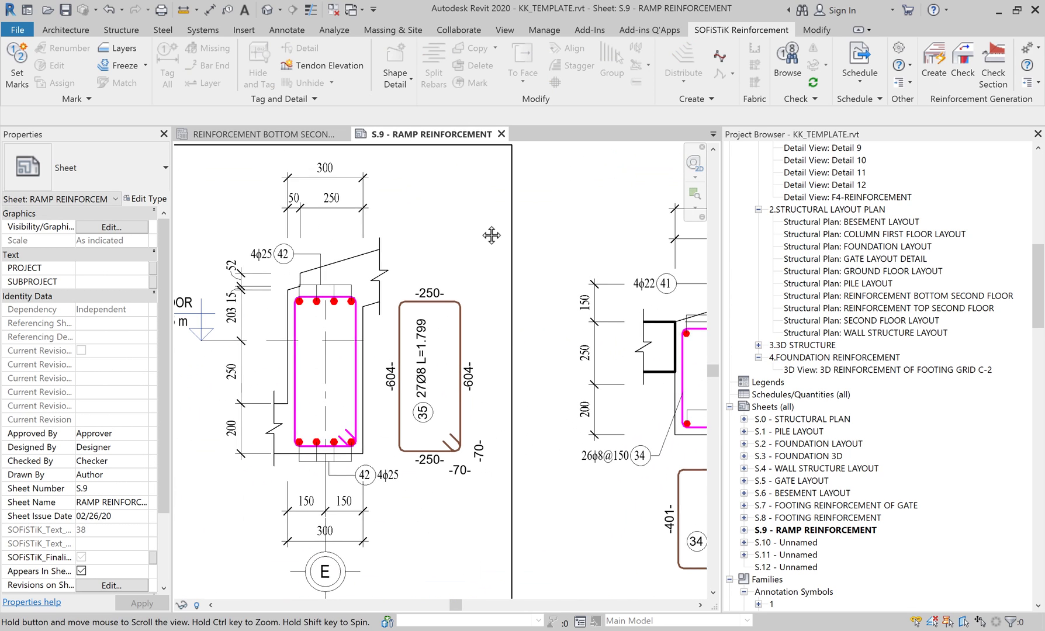
{"action": "middle_click_drag", "start_coordinate": [420, 247], "coordinate": [473, 226]}
{"action": "double_click", "coordinate": [473, 226]}
{"action": "scroll", "coordinate": [381, 359], "scroll_direction": "up", "scroll_amount": 1}
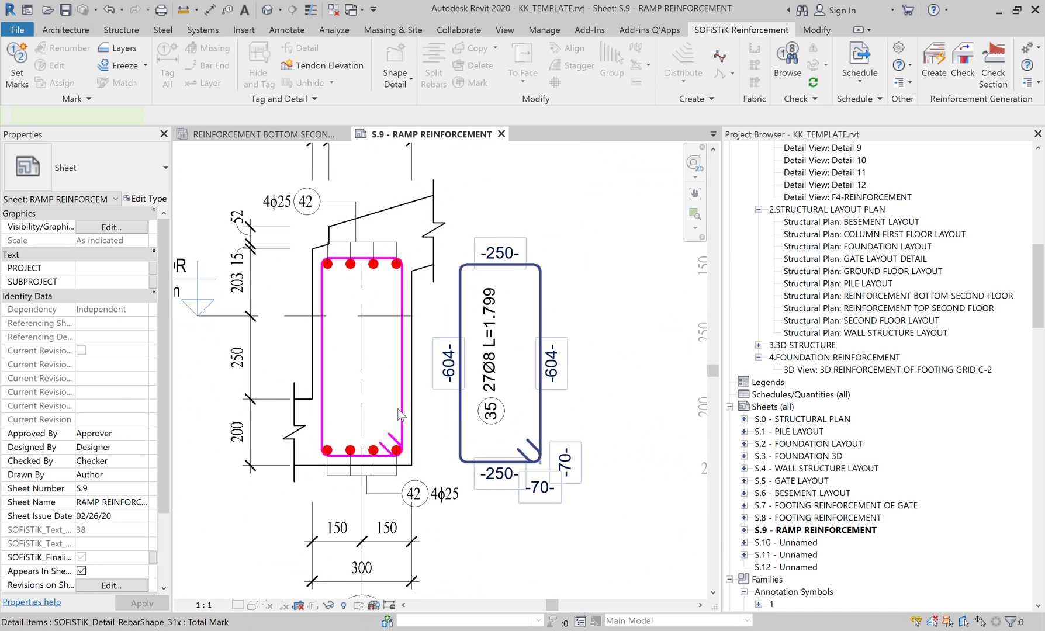
{"action": "scroll", "coordinate": [398, 408], "scroll_direction": "up", "scroll_amount": 1}
{"action": "left_click", "coordinate": [183, 384]}
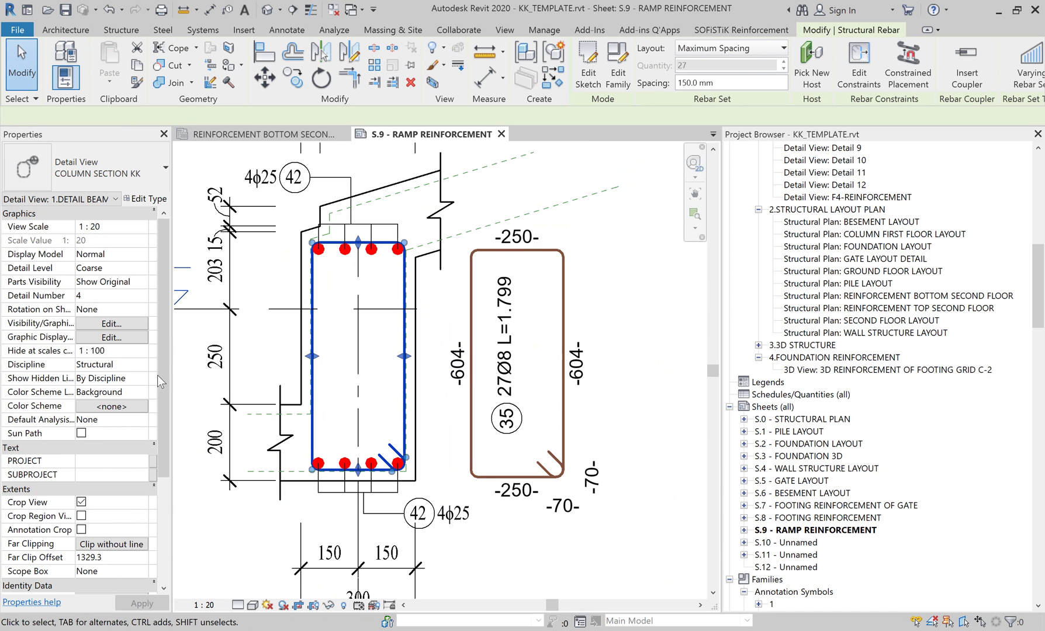
{"action": "right_click", "coordinate": [493, 564]}
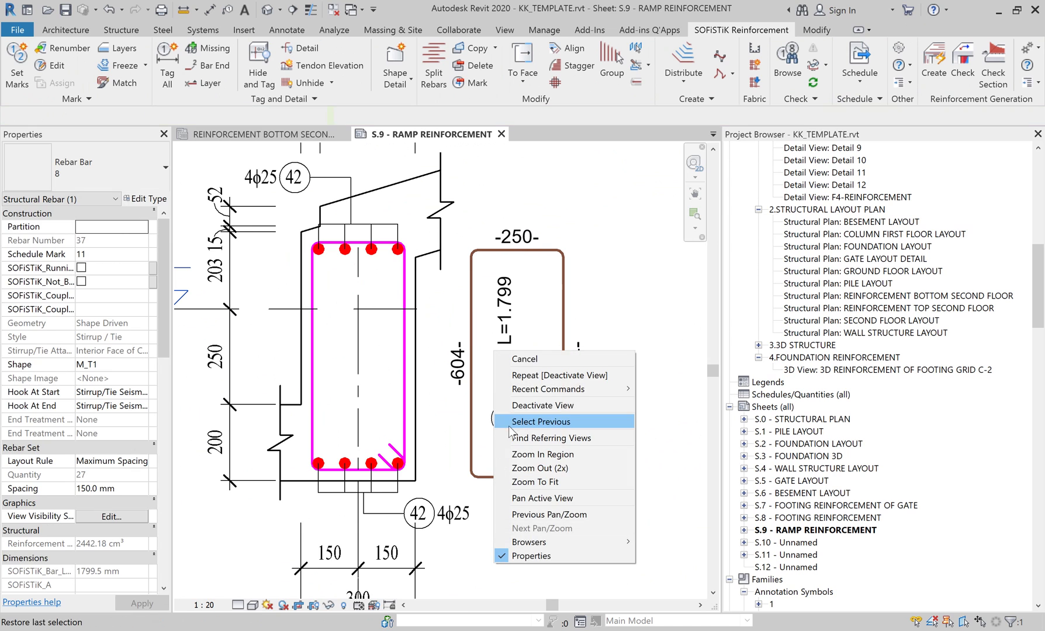
{"action": "left_click", "coordinate": [529, 401]}
{"action": "scroll", "coordinate": [479, 545], "scroll_direction": "down", "scroll_amount": 2}
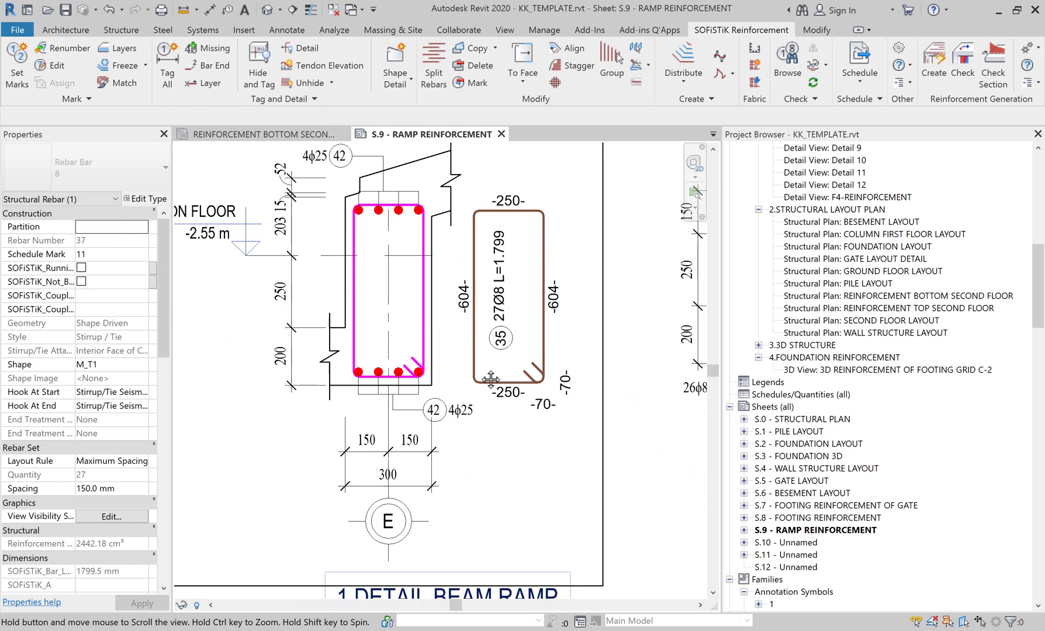
{"action": "mouse_move", "coordinate": [479, 544]}
{"action": "middle_mouse_down"}
{"action": "mouse_move", "coordinate": [460, 467]}
{"action": "mouse_move", "coordinate": [725, 359]}
{"action": "middle_mouse_up"}
{"action": "left_click", "coordinate": [428, 467]}
{"action": "scroll", "coordinate": [602, 454], "scroll_direction": "up", "scroll_amount": 3}
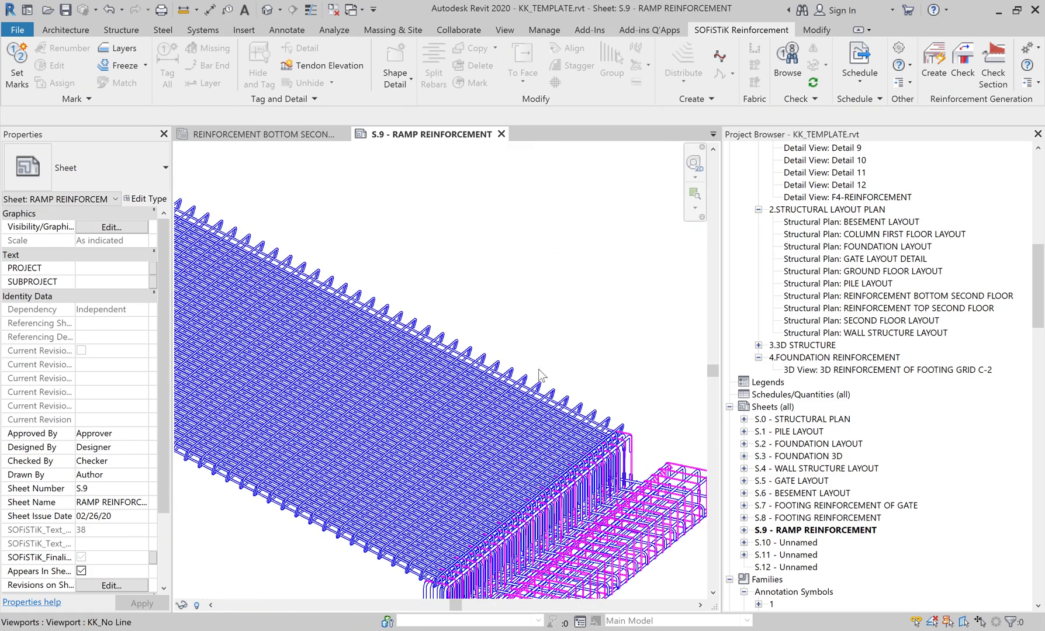
{"action": "scroll", "coordinate": [477, 334], "scroll_direction": "down", "scroll_amount": 2}
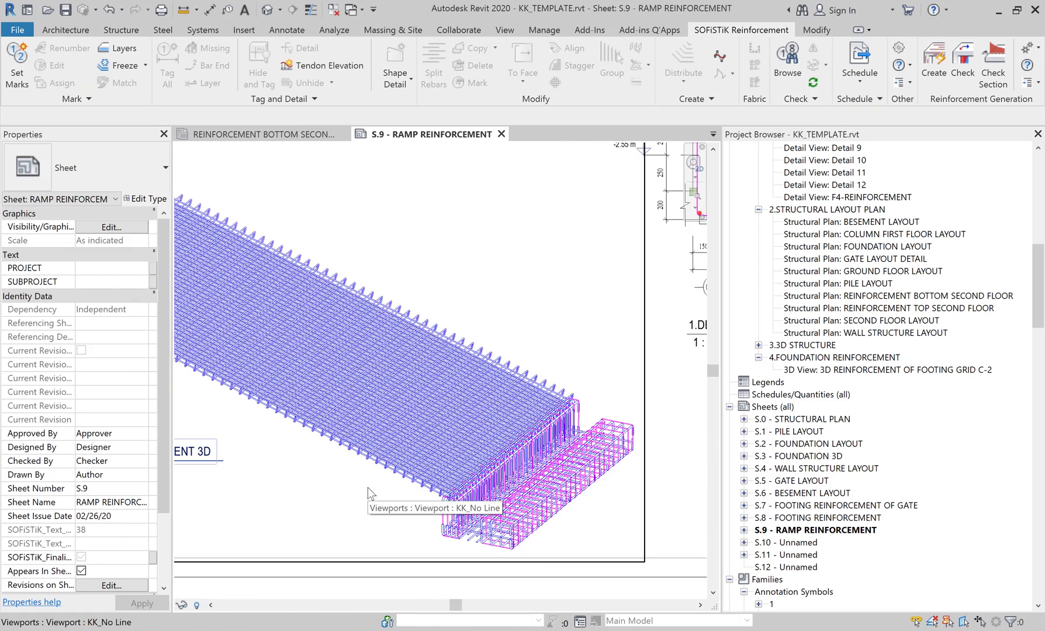
{"action": "scroll", "coordinate": [543, 317], "scroll_direction": "up", "scroll_amount": 2}
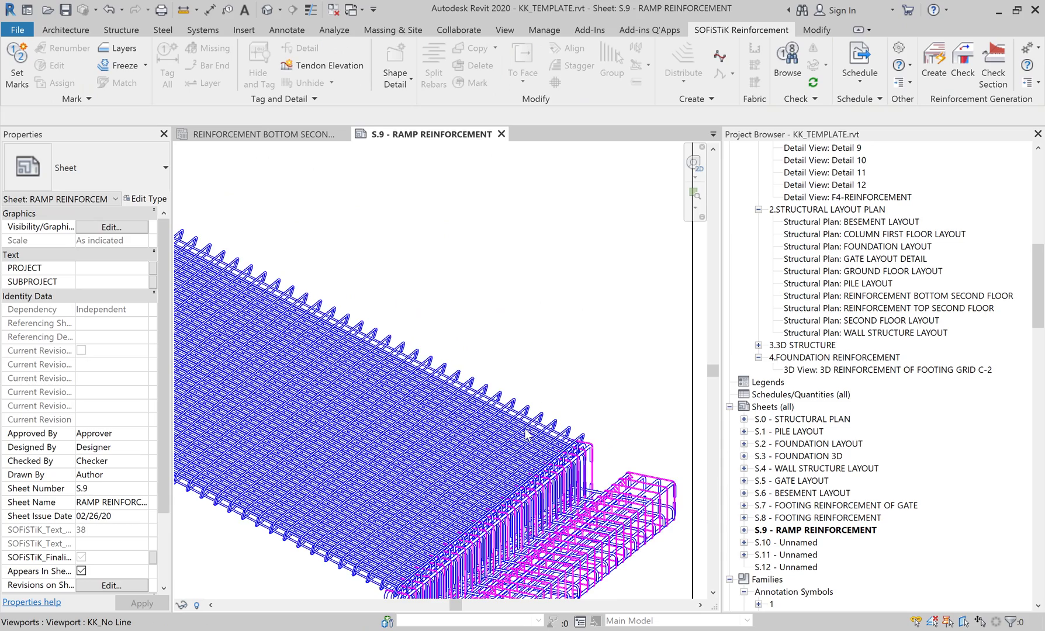
{"action": "scroll", "coordinate": [524, 444], "scroll_direction": "up", "scroll_amount": 2}
{"action": "scroll", "coordinate": [524, 439], "scroll_direction": "down", "scroll_amount": 2}
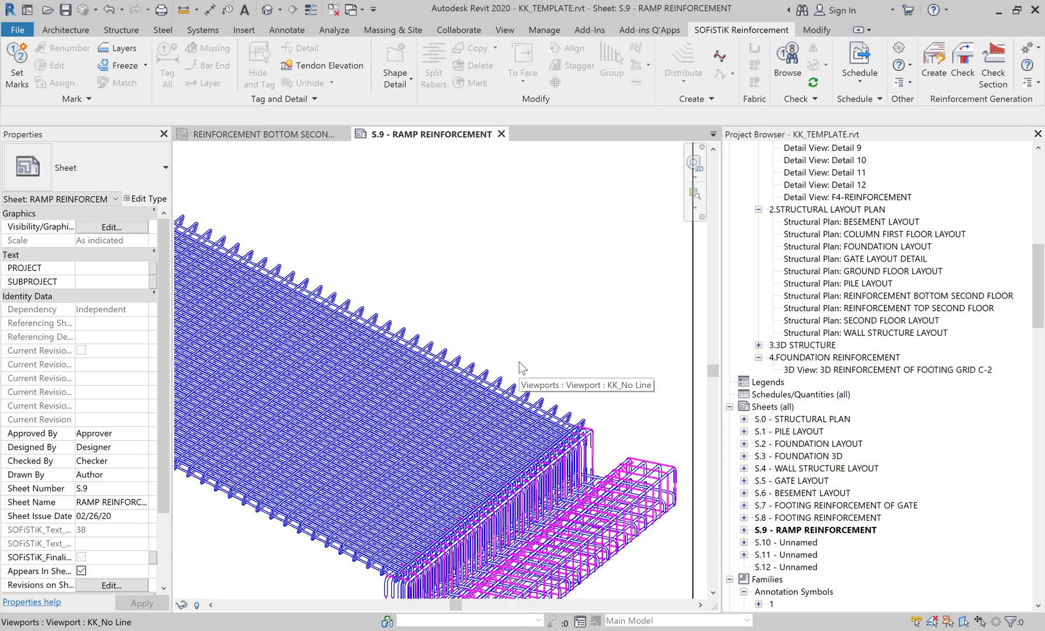
{"action": "scroll", "coordinate": [516, 369], "scroll_direction": "down", "scroll_amount": 1}
{"action": "scroll", "coordinate": [516, 369], "scroll_direction": "down", "scroll_amount": 2}
{"action": "scroll", "coordinate": [430, 248], "scroll_direction": "up", "scroll_amount": 2}
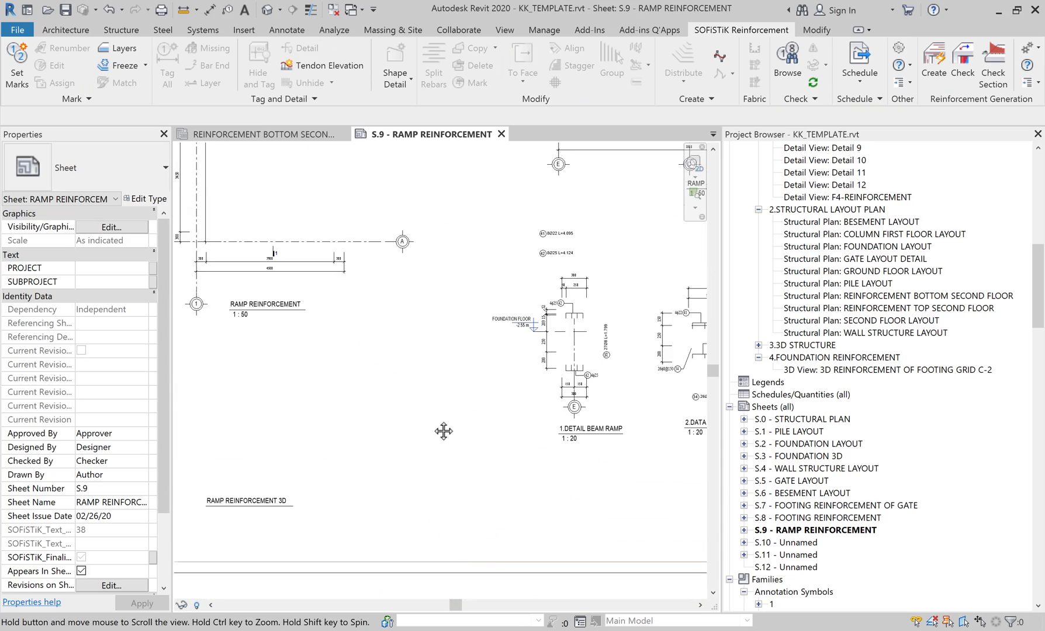
{"action": "scroll", "coordinate": [430, 248], "scroll_direction": "up", "scroll_amount": 1}
{"action": "middle_click_drag", "start_coordinate": [429, 248], "coordinate": [432, 344]}
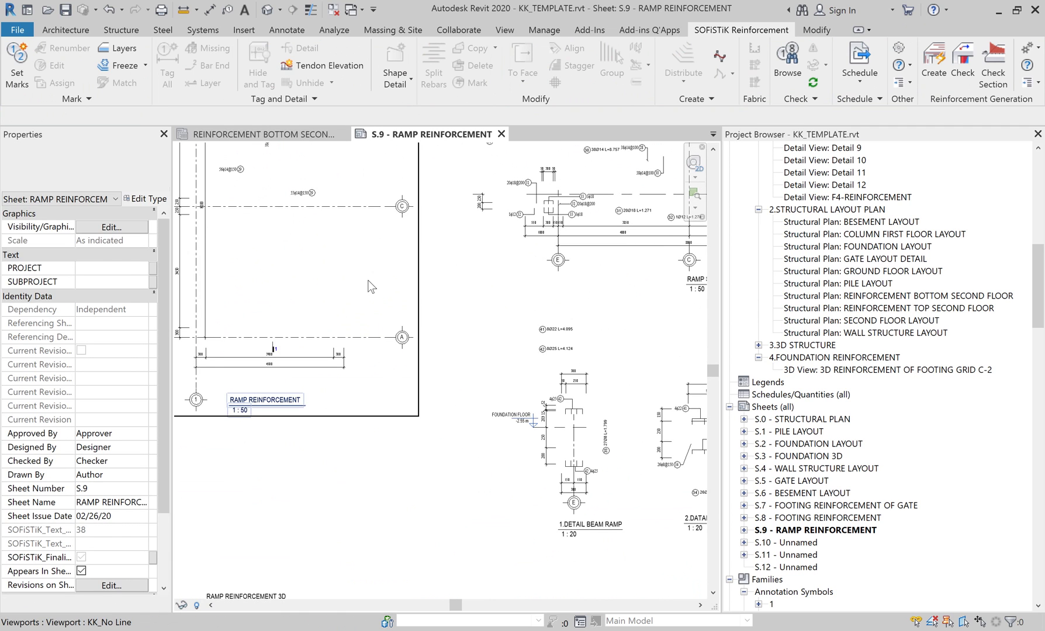
{"action": "middle_click_drag", "start_coordinate": [368, 287], "coordinate": [424, 411]}
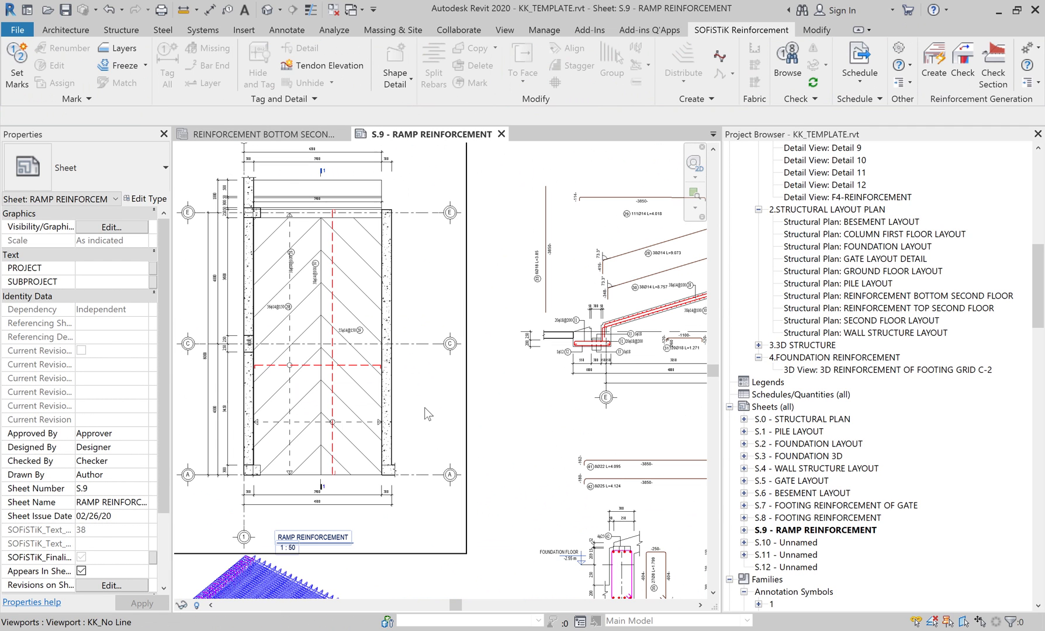
{"action": "scroll", "coordinate": [425, 407], "scroll_direction": "up", "scroll_amount": 2}
{"action": "middle_click_drag", "start_coordinate": [424, 408], "coordinate": [528, 463]}
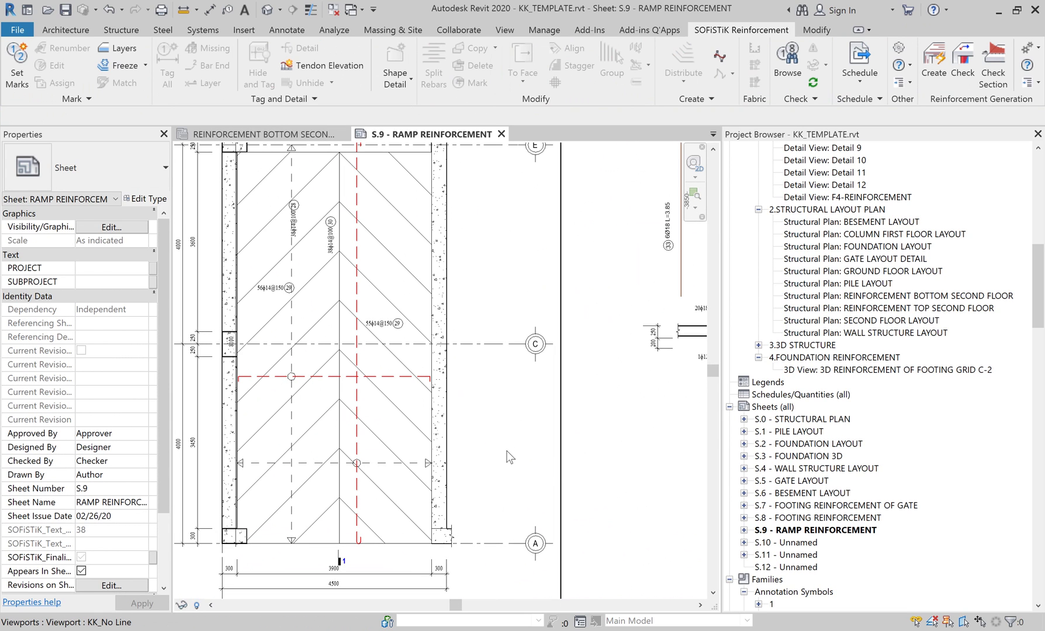